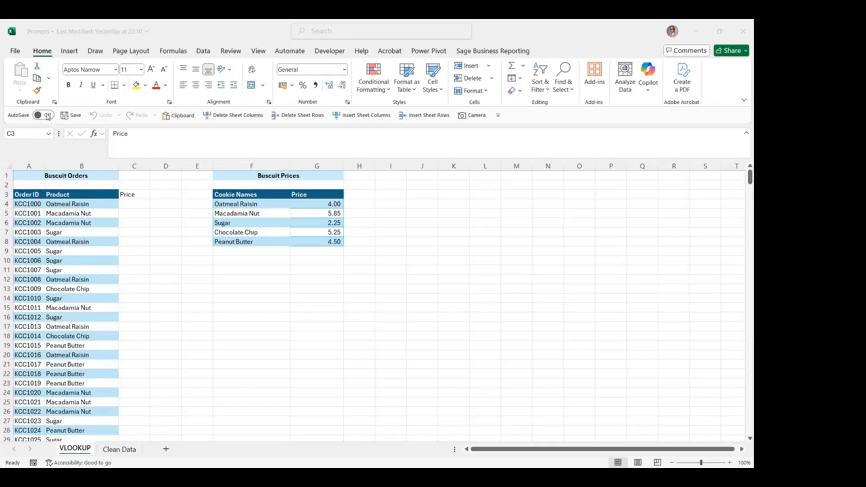
Turn on AutoSave for the workbook and open Copilot's App Skills
{"action": "left_click", "coordinate": [47, 117]}
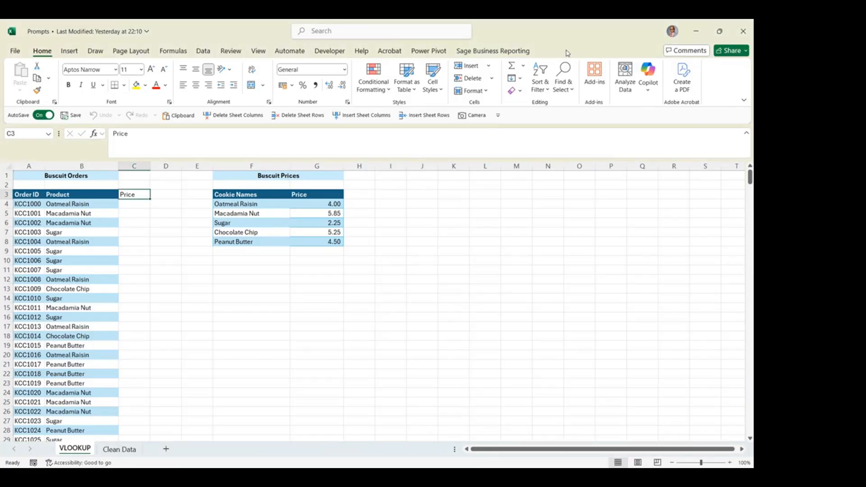
{"action": "left_click", "coordinate": [652, 93]}
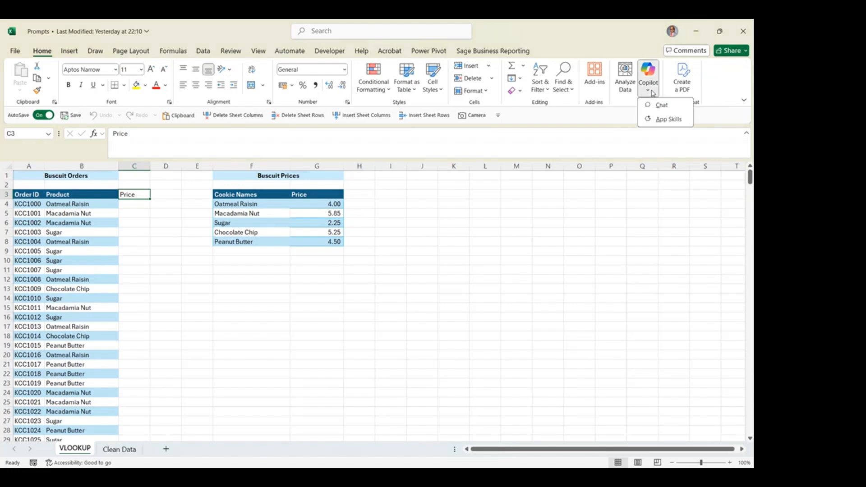
{"action": "left_click", "coordinate": [675, 121]}
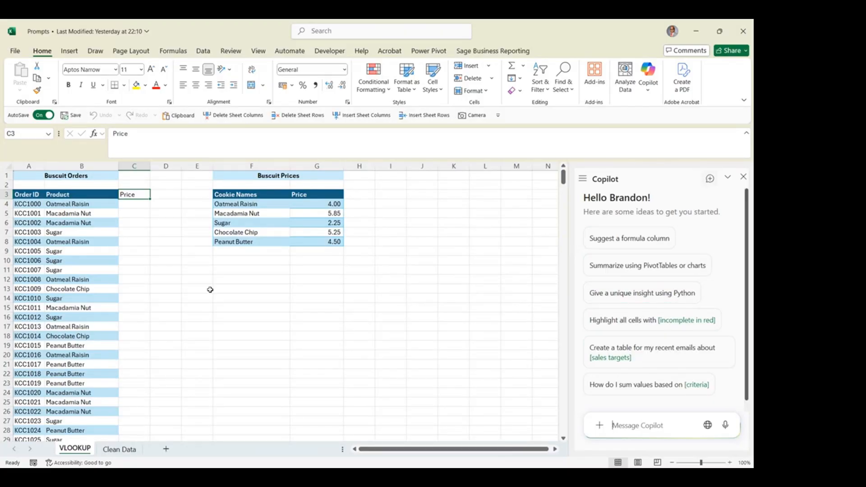
Examine the Buscuit Orders and Buscuit Prices tables, including the cookie prices in G4:G8
{"action": "left_click", "coordinate": [34, 179]}
{"action": "mouse_move", "coordinate": [34, 179]}
{"action": "left_mouse_down"}
{"action": "mouse_move", "coordinate": [347, 256]}
{"action": "mouse_move", "coordinate": [340, 435]}
{"action": "left_mouse_up"}
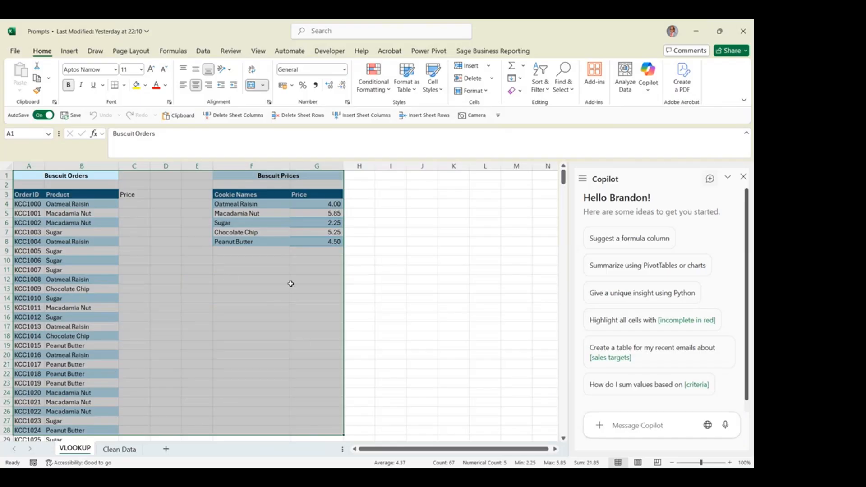
{"action": "left_click", "coordinate": [132, 221]}
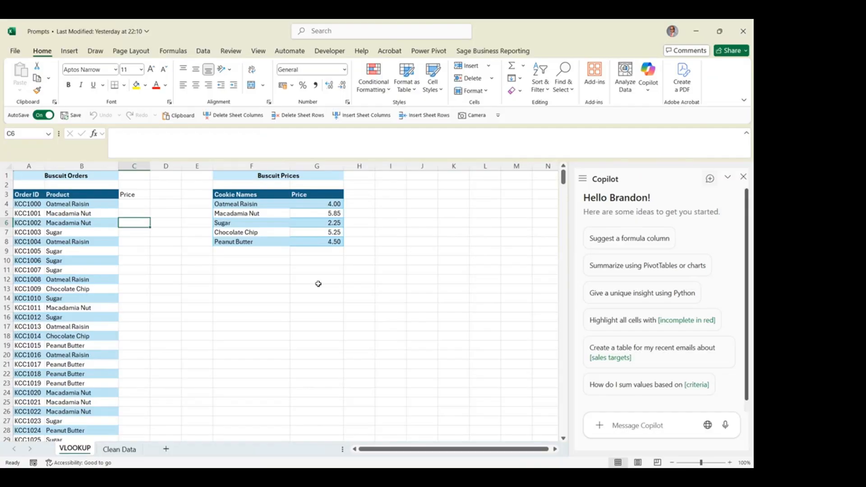
{"action": "left_click", "coordinate": [255, 202]}
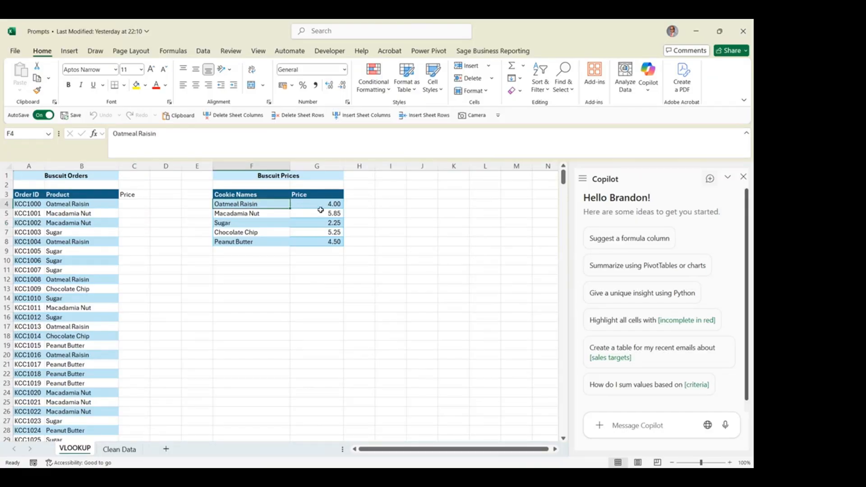
{"action": "left_click_drag", "start_coordinate": [322, 206], "coordinate": [334, 246]}
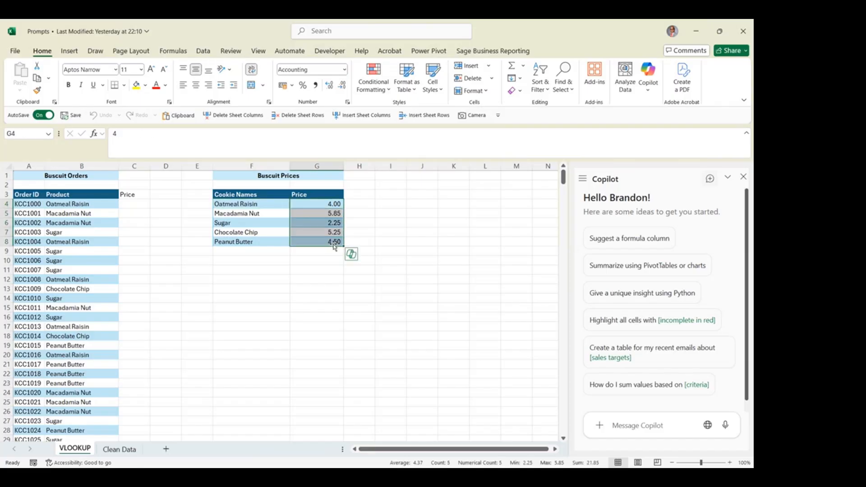
Start a VLOOKUP function in cell C4 and open its function arguments
{"action": "left_click", "coordinate": [133, 205]}
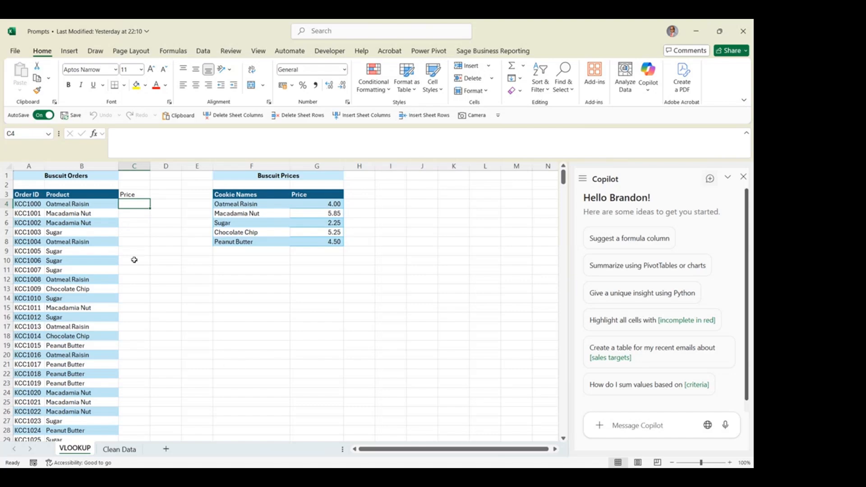
{"action": "type", "text": "=vlook"}
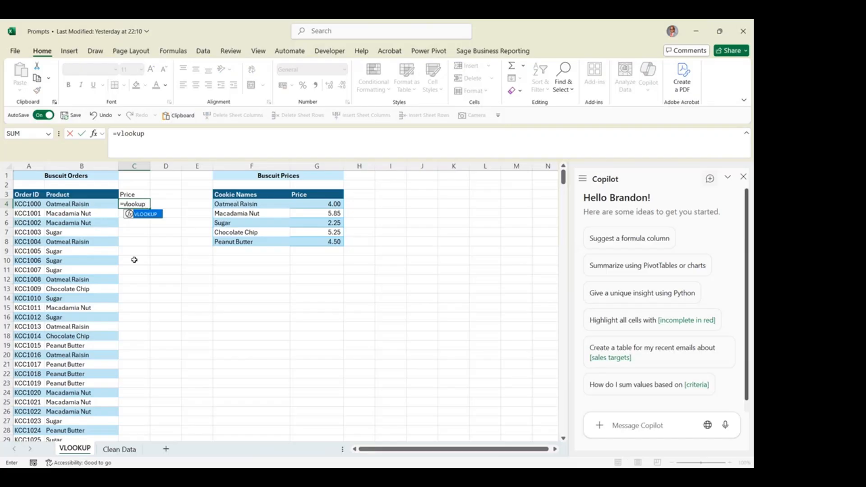
{"action": "type", "text": "up"}
{"action": "key", "text": "Tab"}
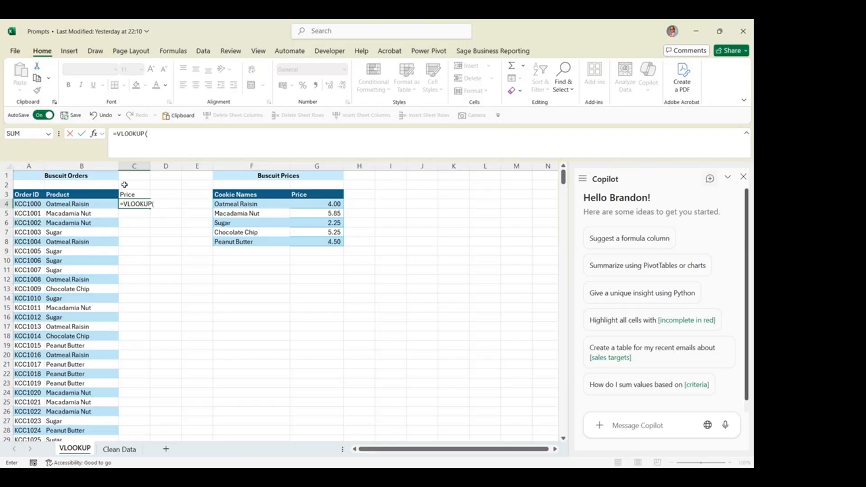
{"action": "left_click", "coordinate": [94, 135]}
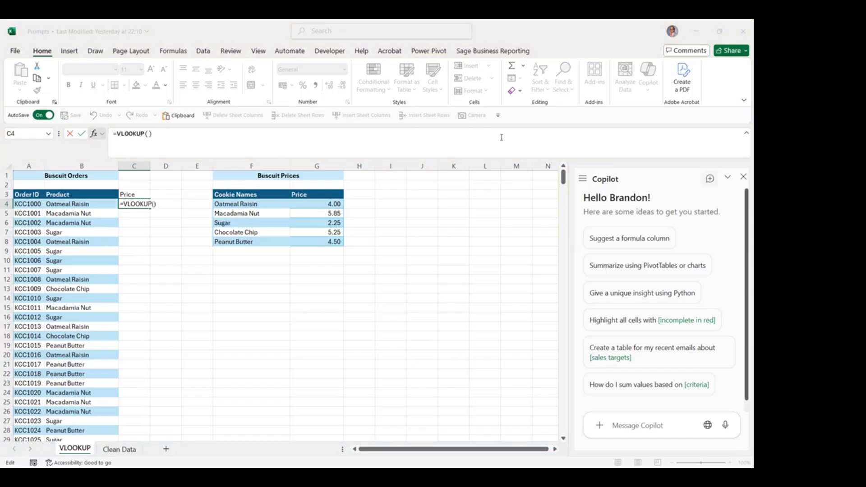
Set B4 as the VLOOKUP lookup value and the absolute range $F$4:$G$8 as its table array
{"action": "left_click", "coordinate": [80, 205]}
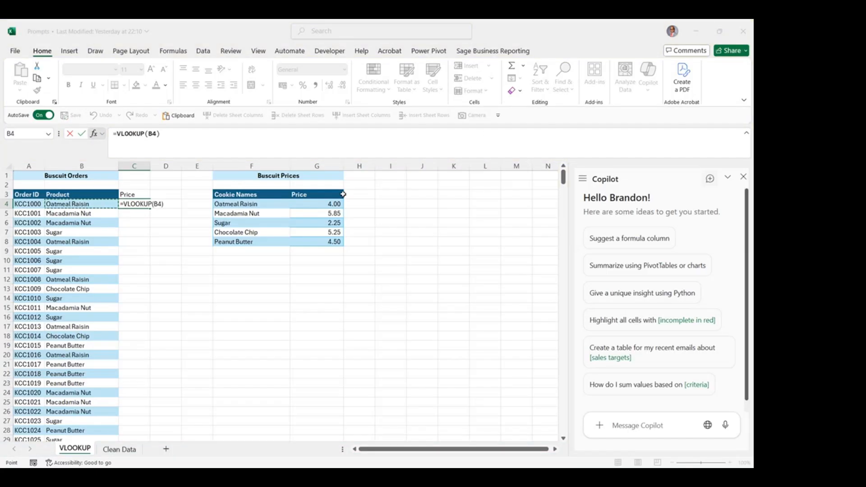
{"action": "left_click", "coordinate": [536, 151]}
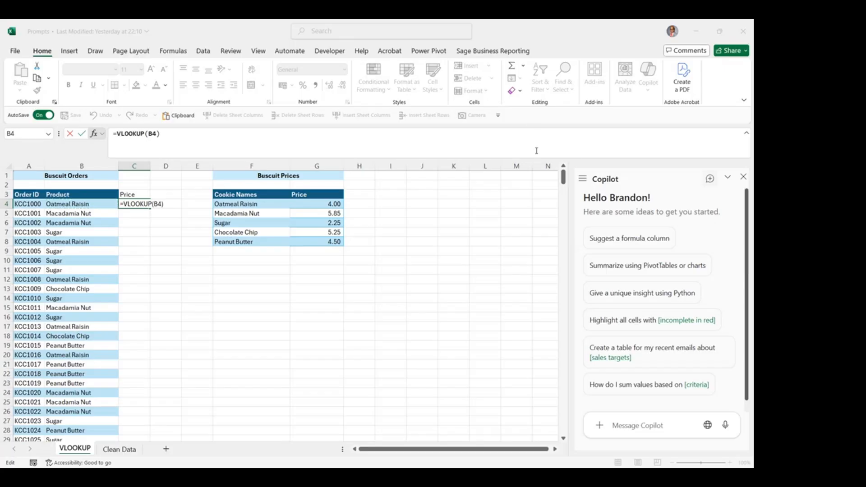
{"action": "type", "text": ","}
{"action": "left_click_drag", "start_coordinate": [241, 206], "coordinate": [336, 242]}
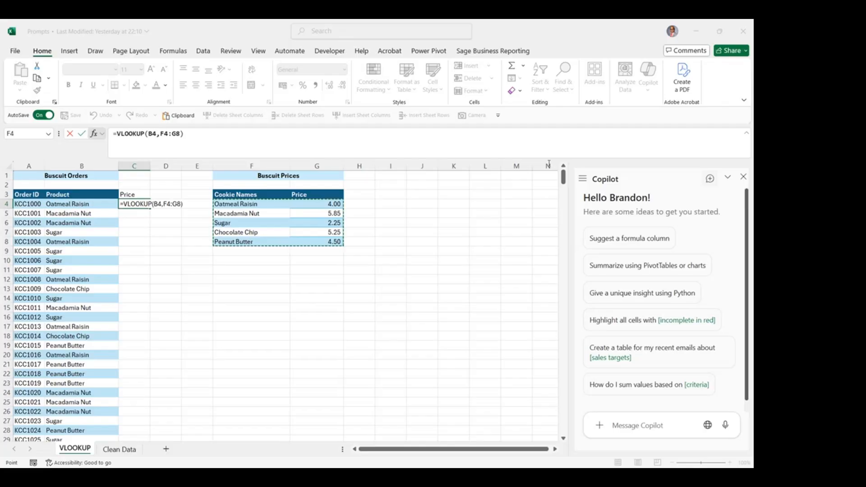
{"action": "key", "text": "F4"}
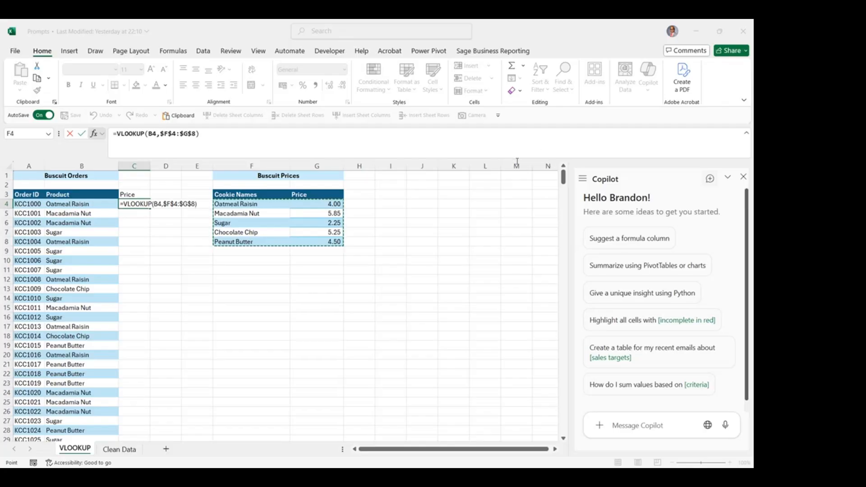
{"action": "key", "text": "F2"}
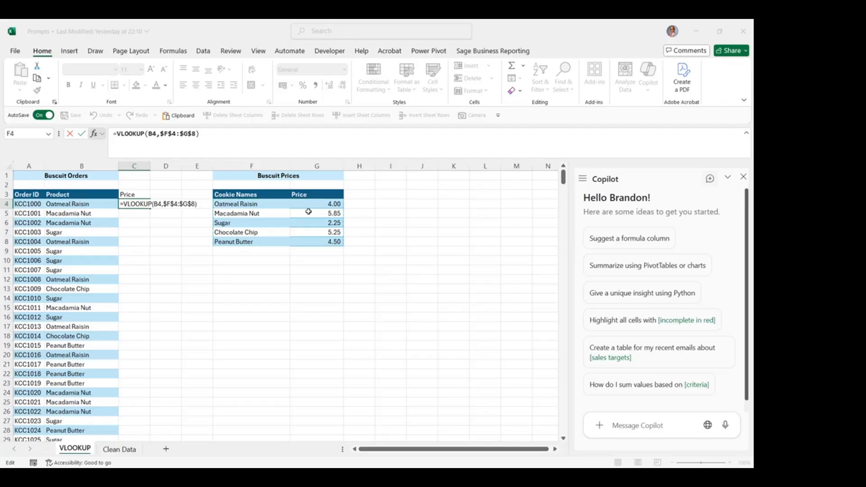
Complete the VLOOKUP with column index 2 and FALSE for exact match, and fill it down the Price column
{"action": "type", "text": ",2,false"}
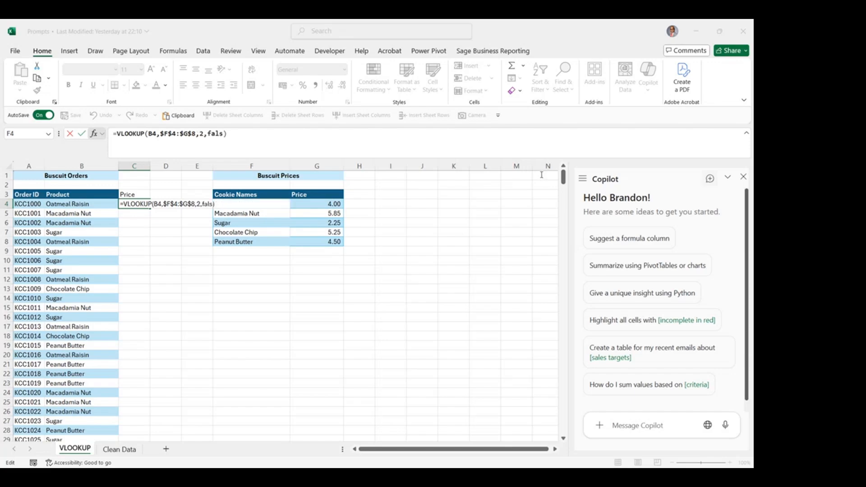
{"action": "key", "text": "ctrl+Return"}
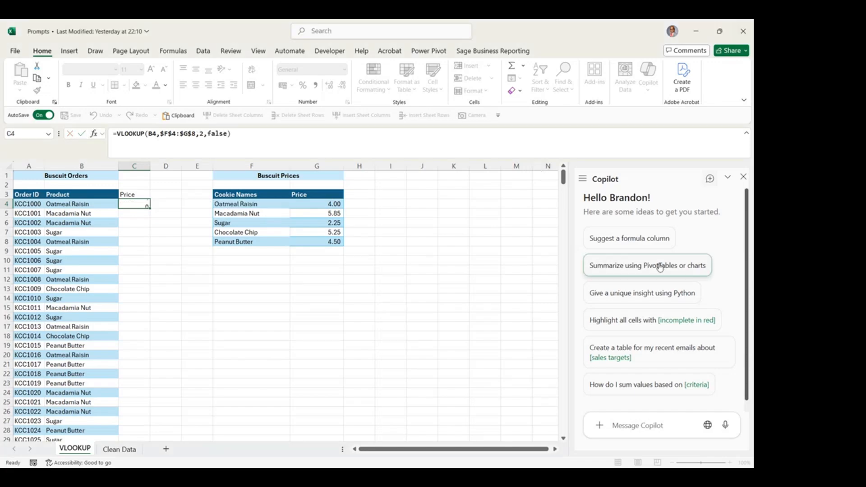
{"action": "double_click", "coordinate": [151, 209]}
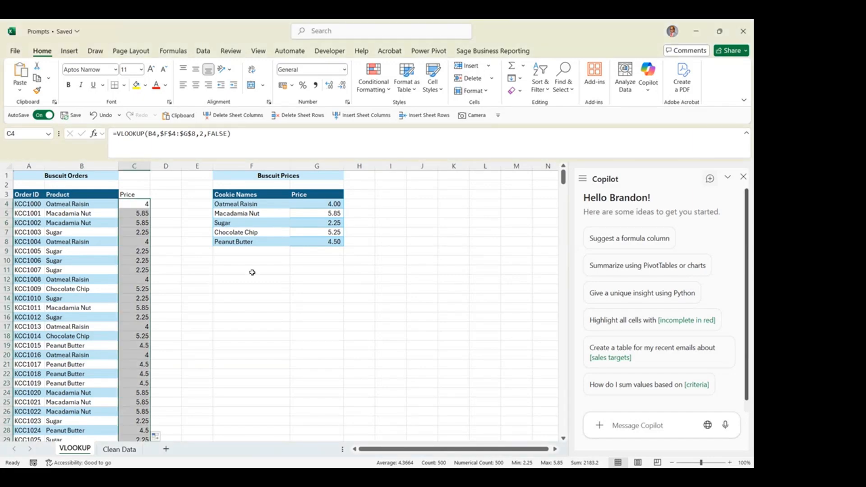
Undo the fill down the Price column and the VLOOKUP formula in C4
{"action": "left_click", "coordinate": [103, 116]}
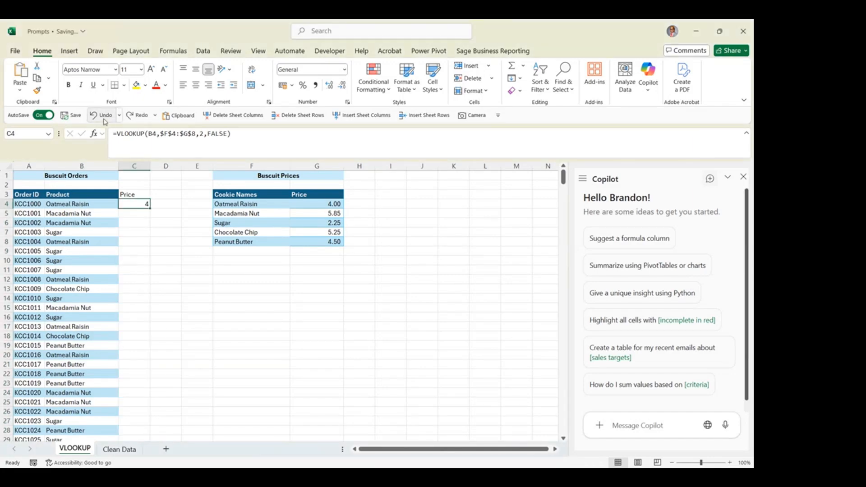
{"action": "left_click", "coordinate": [103, 120]}
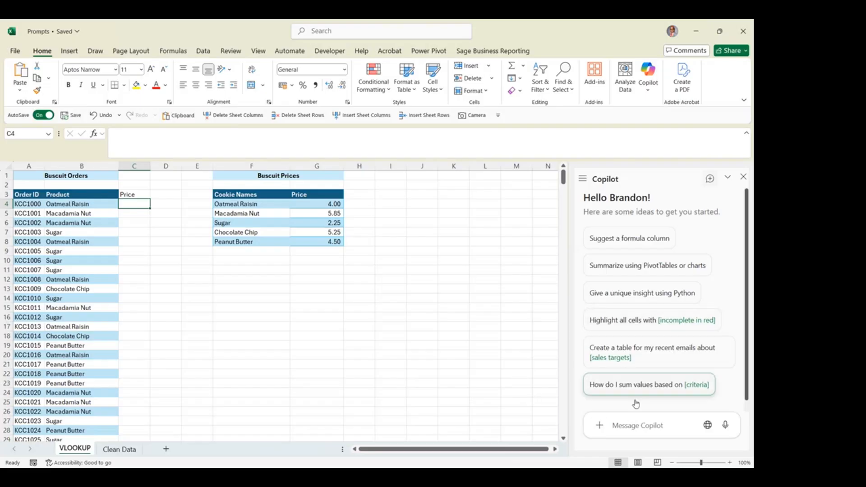
With cell B4 of the orders table selected, send Copilot the prompt "Add a column with the biscuit prices"
{"action": "left_click", "coordinate": [105, 201]}
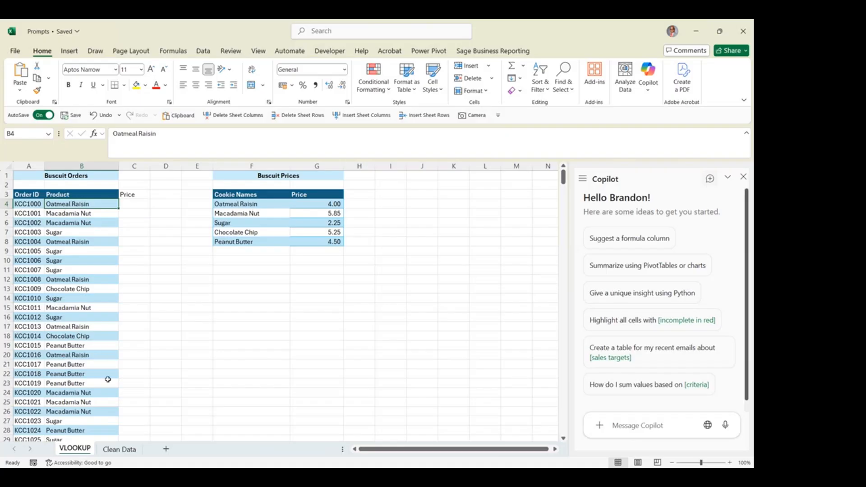
{"action": "left_click", "coordinate": [675, 424]}
{"action": "type", "text": "Add a column with the biscuit prices"}
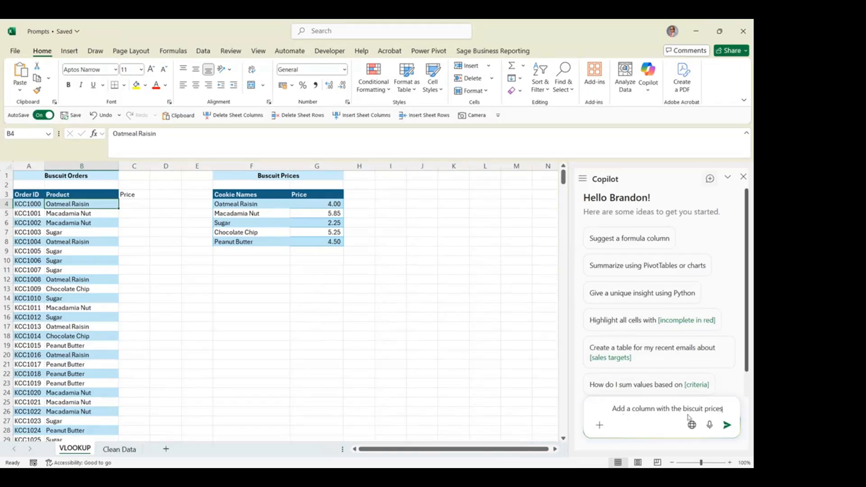
{"action": "left_click", "coordinate": [727, 426]}
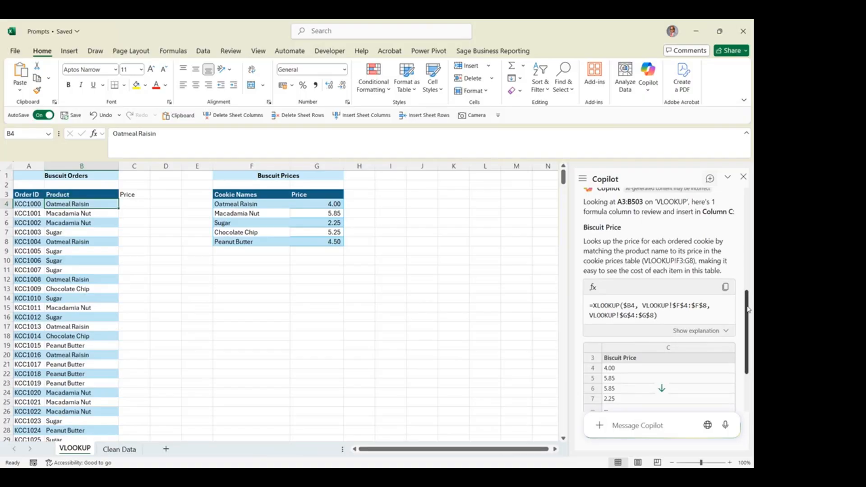
Insert Copilot's suggested XLOOKUP column "Biscuit Price" into column C of the orders table
{"action": "scroll", "coordinate": [751, 348], "scroll_direction": "down", "scroll_amount": 2}
{"action": "scroll", "coordinate": [751, 348], "scroll_direction": "down", "scroll_amount": 1}
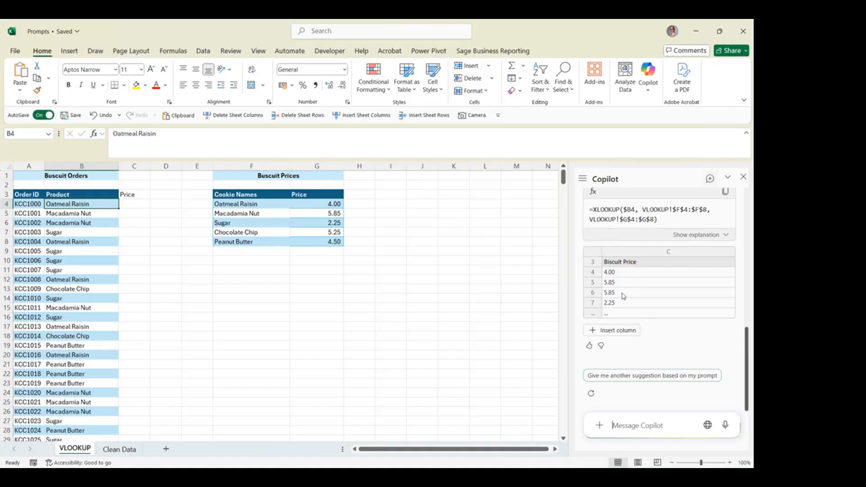
{"action": "left_click", "coordinate": [617, 331]}
{"action": "left_click", "coordinate": [624, 331]}
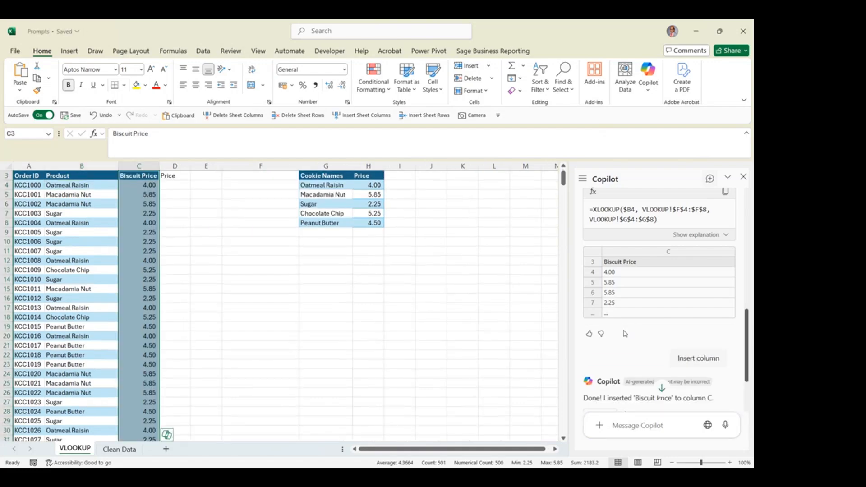
Check the XLOOKUP formulas in the cells down the Biscuit Price column
{"action": "left_click", "coordinate": [135, 235]}
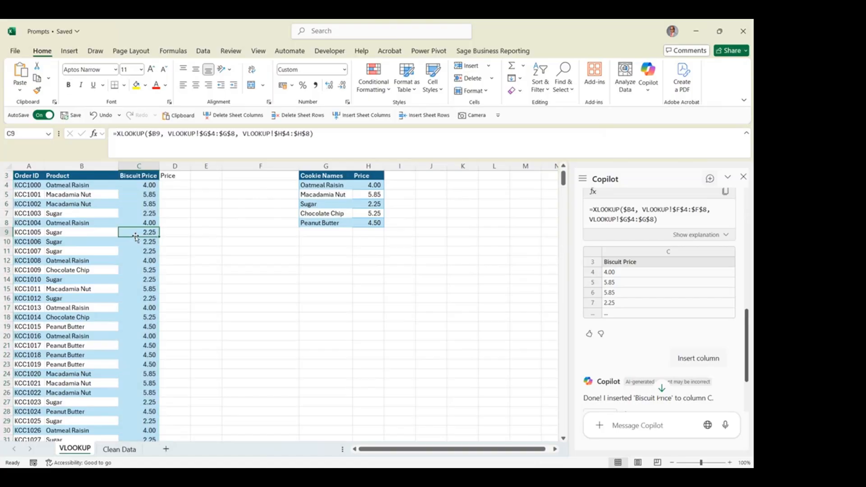
{"action": "left_click", "coordinate": [139, 196]}
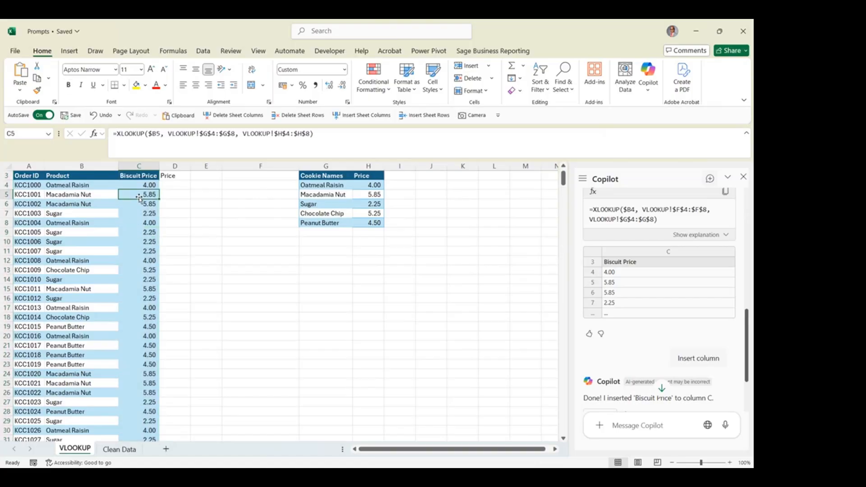
{"action": "key", "text": "Down"}
{"action": "key", "text": "Down"}
{"action": "key", "text": "Down"}
{"action": "key", "text": "Down"}
{"action": "key", "text": "Down"}
{"action": "key", "text": "Down"}
{"action": "key", "text": "Down"}
{"action": "key", "text": "Down"}
{"action": "key", "text": "Down"}
{"action": "key", "text": "Down"}
{"action": "key", "text": "Down"}
{"action": "key", "text": "Down"}
{"action": "key", "text": "Down"}
{"action": "key", "text": "Down"}
{"action": "key", "text": "Down"}
{"action": "key", "text": "Down"}
{"action": "key", "text": "Down"}
{"action": "key", "text": "Down"}
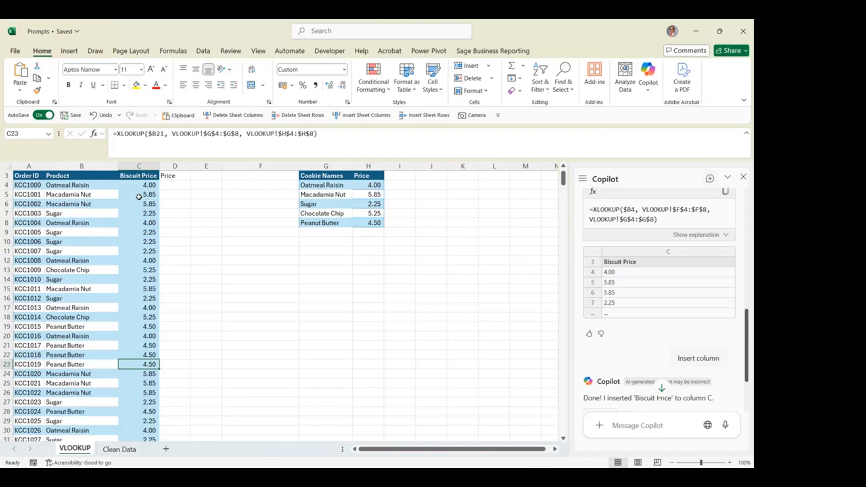
{"action": "key", "text": "Down"}
{"action": "key", "text": "Down"}
{"action": "key", "text": "Down"}
{"action": "key", "text": "Up"}
{"action": "key", "text": "Up"}
{"action": "key", "text": "Up"}
Review the Copilot conversation and highlight the prompt that requested the biscuit prices column
{"action": "scroll", "coordinate": [749, 318], "scroll_direction": "down", "scroll_amount": 2}
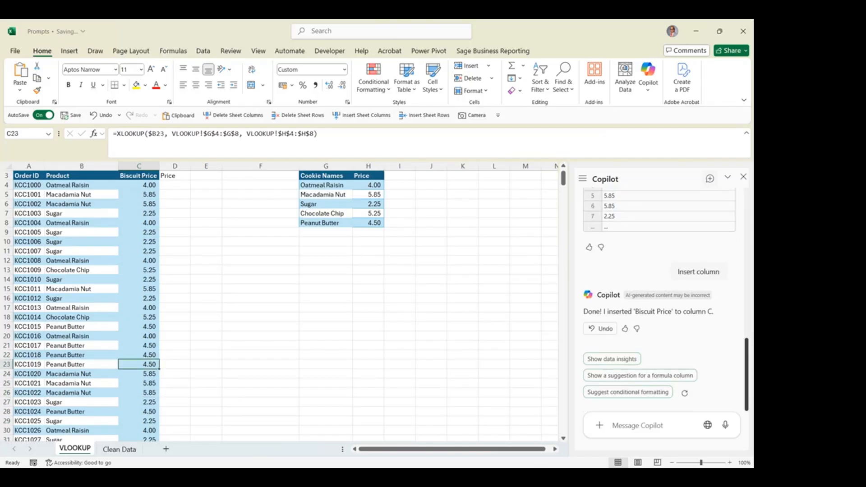
{"action": "scroll", "coordinate": [659, 298], "scroll_direction": "up", "scroll_amount": 5}
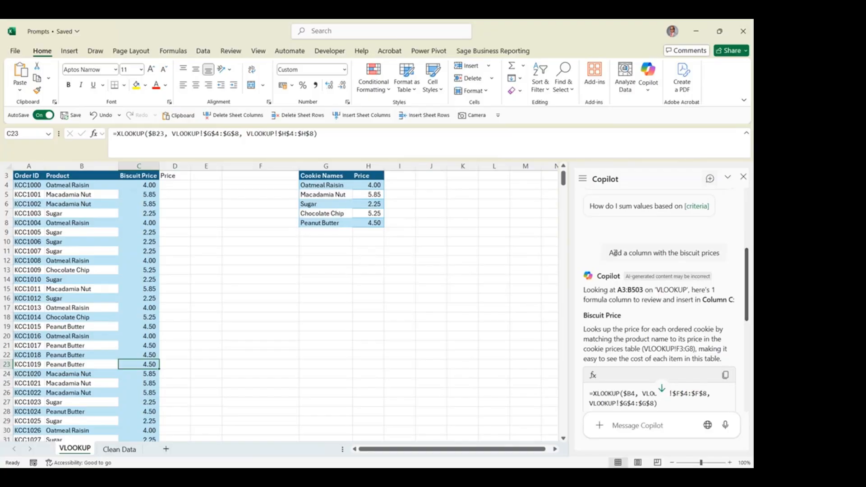
{"action": "left_click_drag", "start_coordinate": [611, 253], "coordinate": [721, 256]}
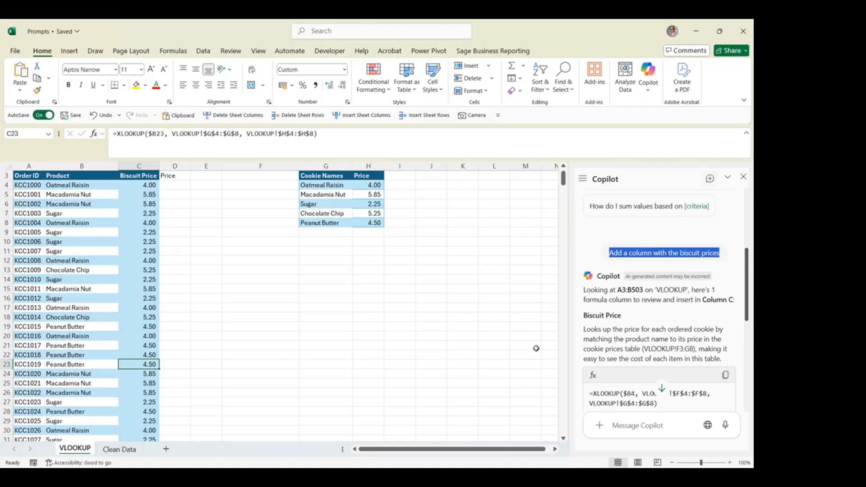
{"action": "left_click", "coordinate": [388, 477]}
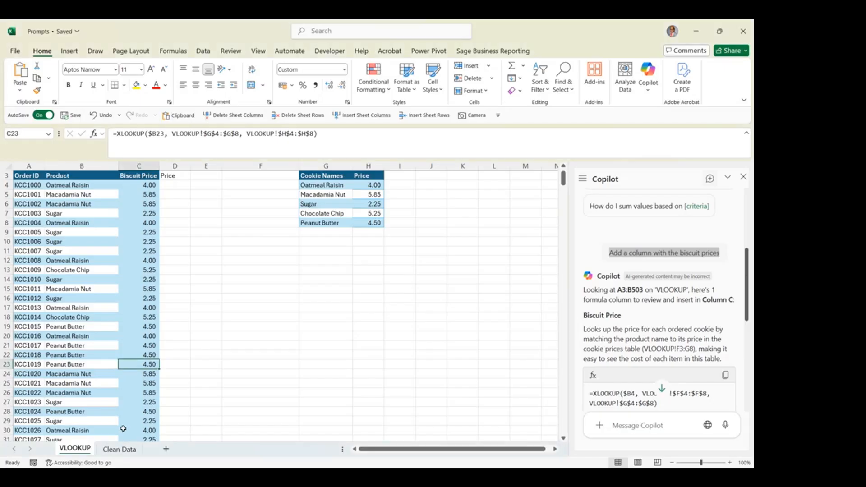
Switch to the Clean Data sheet and create a new Copilot conversation
{"action": "left_click", "coordinate": [127, 453]}
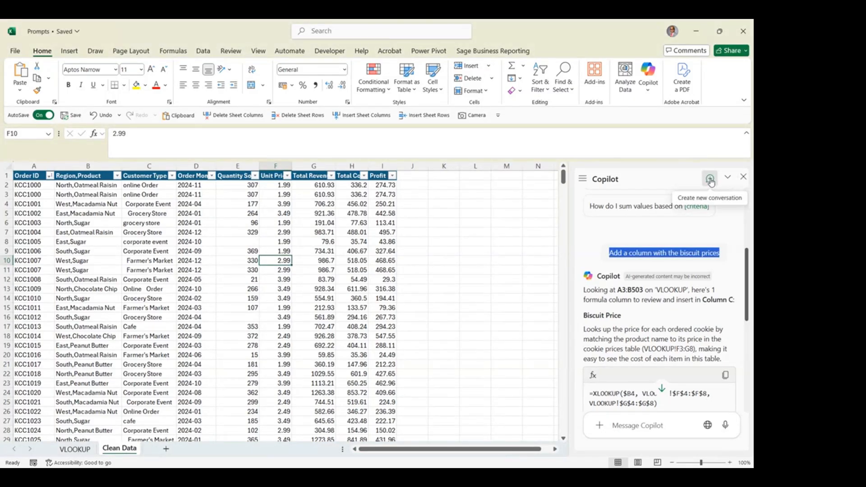
{"action": "left_click", "coordinate": [710, 181]}
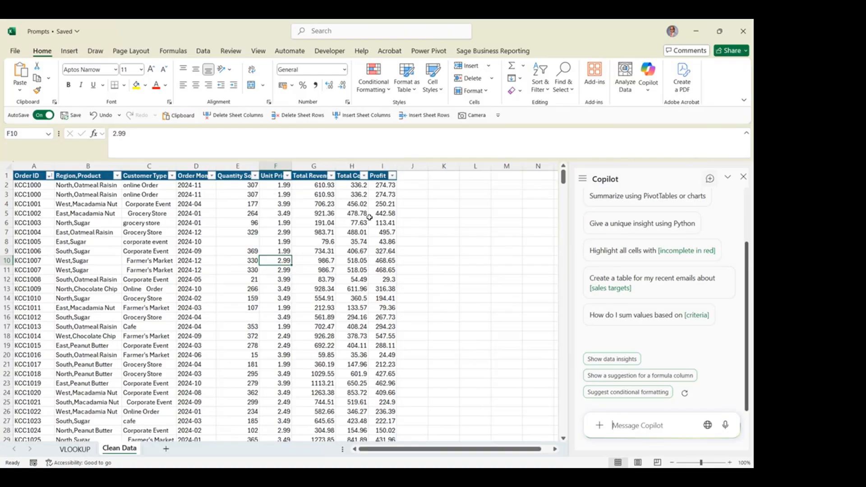
{"action": "left_click", "coordinate": [316, 196]}
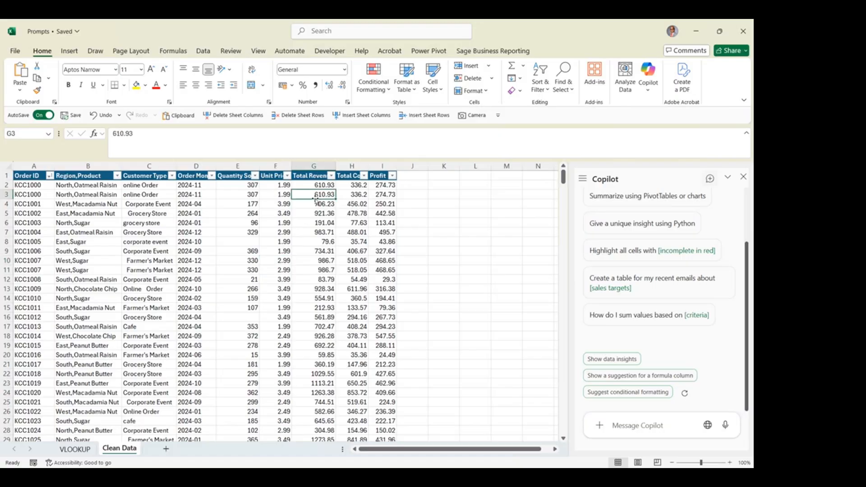
{"action": "key", "text": "Right"}
{"action": "key", "text": "Right"}
{"action": "key", "text": "Left"}
{"action": "key", "text": "Left"}
{"action": "key", "text": "Left"}
{"action": "key", "text": "Left"}
{"action": "key", "text": "Left"}
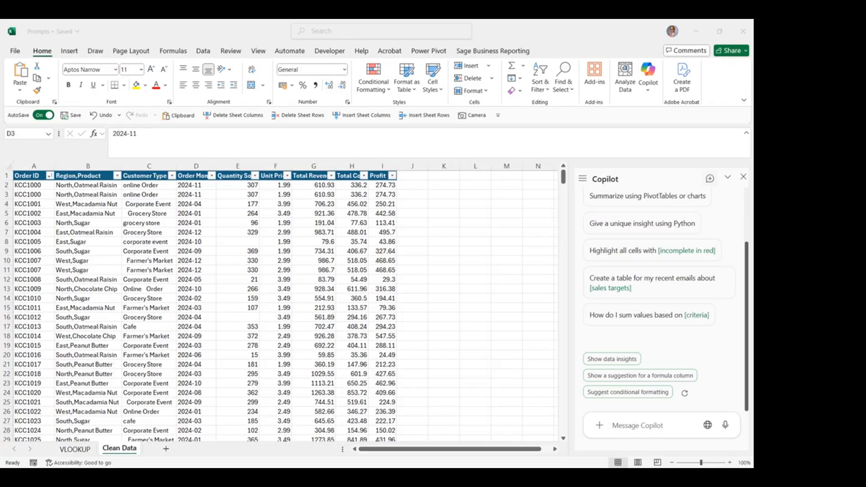
With the Region,Product column selected, send Copilot the prompt "Separate the region from the product and place them into new columns"
{"action": "key", "text": "alt+Tab"}
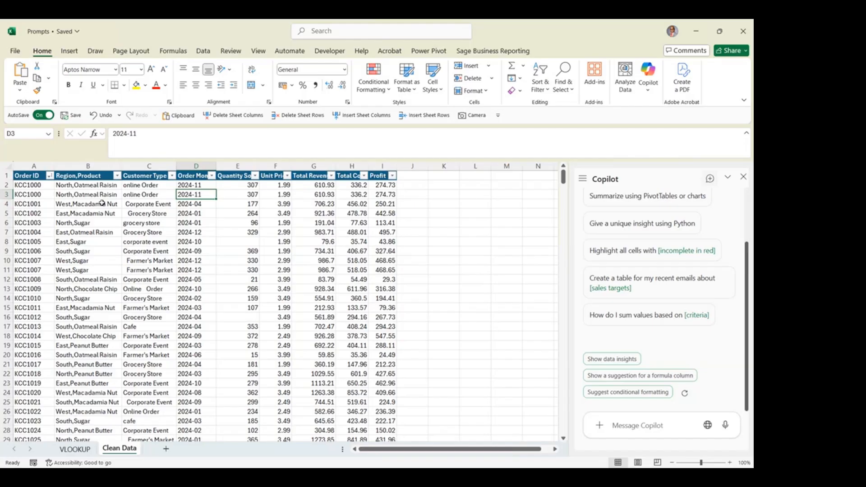
{"action": "left_click", "coordinate": [74, 194]}
{"action": "left_click", "coordinate": [86, 166]}
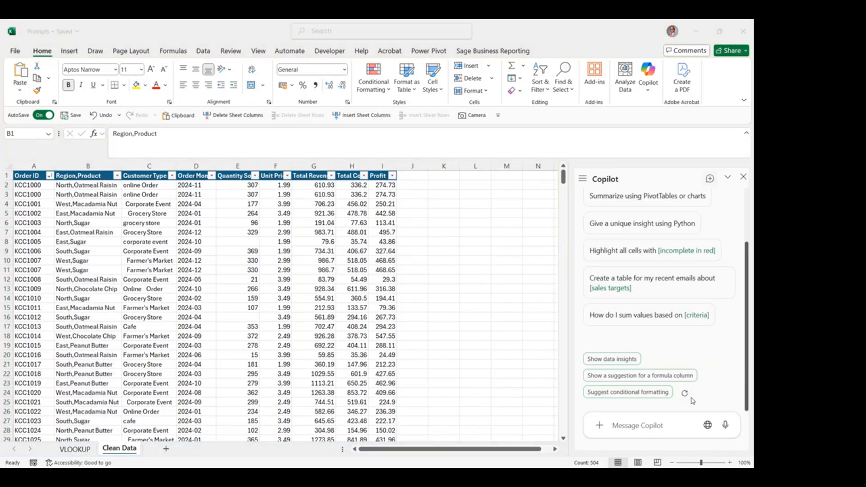
{"action": "left_click", "coordinate": [664, 421]}
{"action": "type", "text": "Separate the region from the product and place them into new columns"}
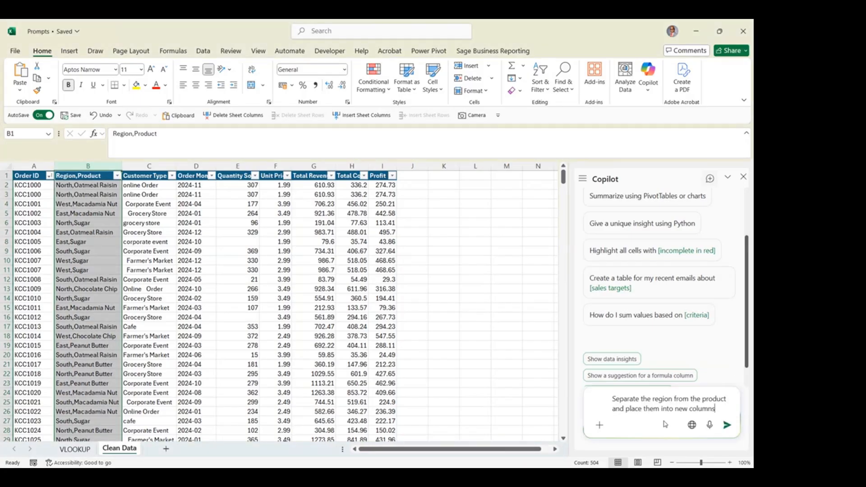
{"action": "left_click", "coordinate": [726, 426]}
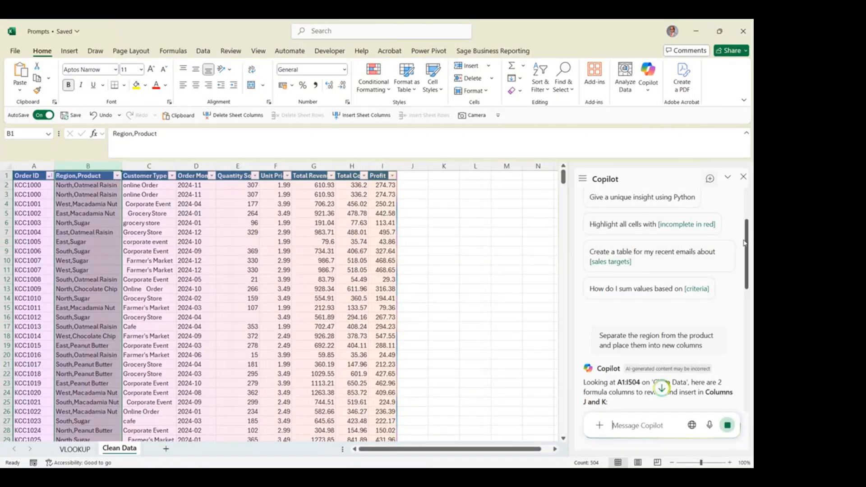
Insert Copilot's suggested Region and Product formula columns into columns J and K, and check the formula of a Product cell
{"action": "left_click_drag", "start_coordinate": [744, 242], "coordinate": [753, 294]}
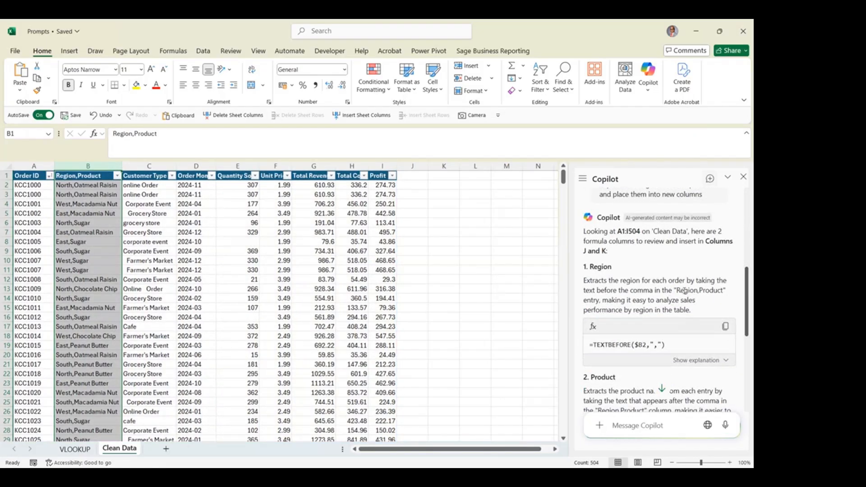
{"action": "left_click_drag", "start_coordinate": [739, 294], "coordinate": [747, 340]}
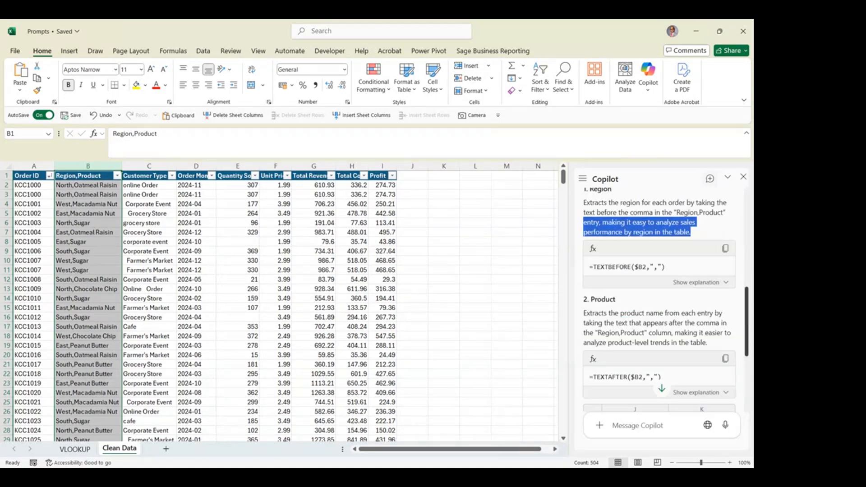
{"action": "scroll", "coordinate": [608, 253], "scroll_direction": "down", "scroll_amount": 1}
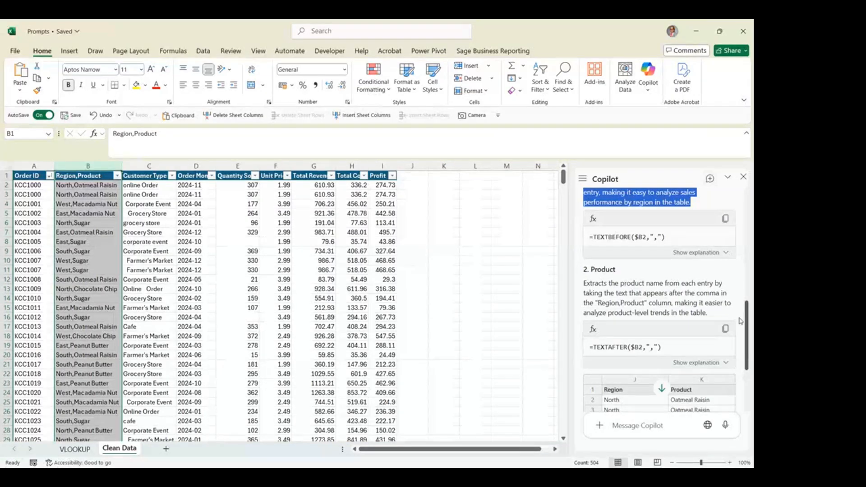
{"action": "scroll", "coordinate": [721, 336], "scroll_direction": "down", "scroll_amount": 2}
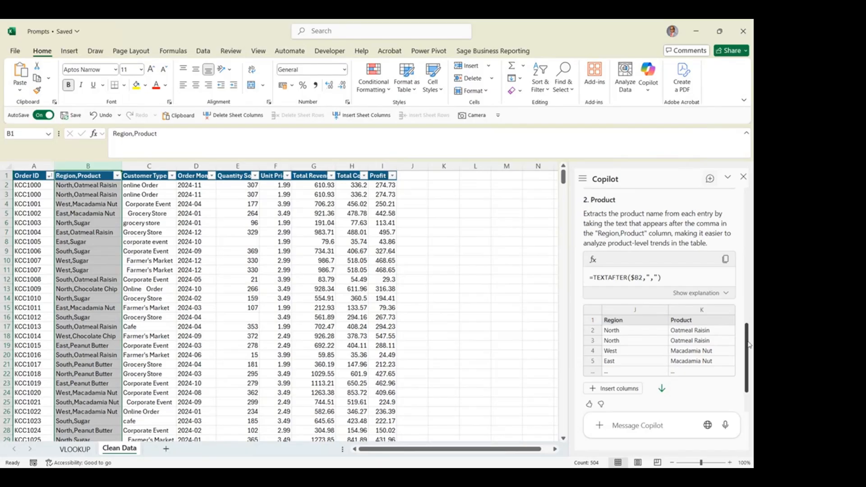
{"action": "scroll", "coordinate": [749, 344], "scroll_direction": "down", "scroll_amount": 2}
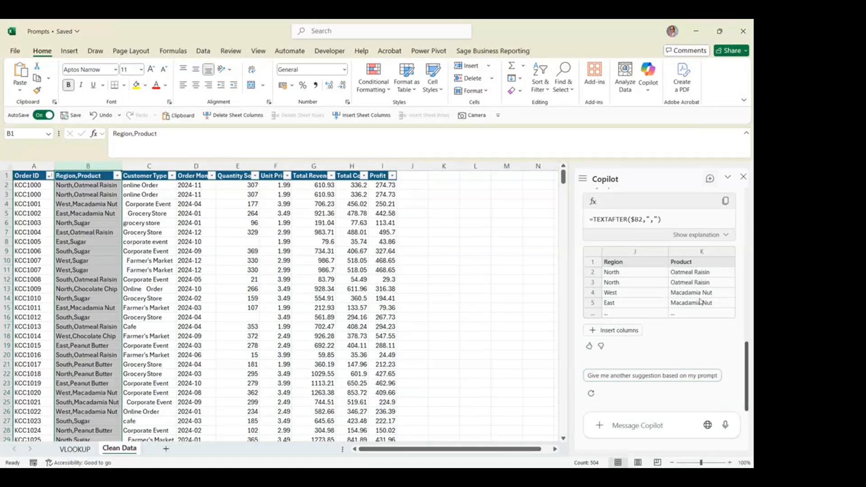
{"action": "left_click", "coordinate": [634, 331]}
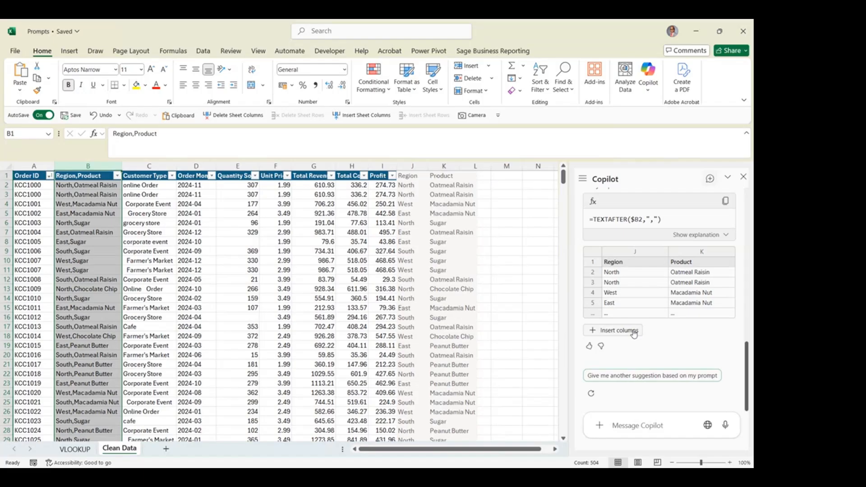
{"action": "left_click", "coordinate": [634, 332]}
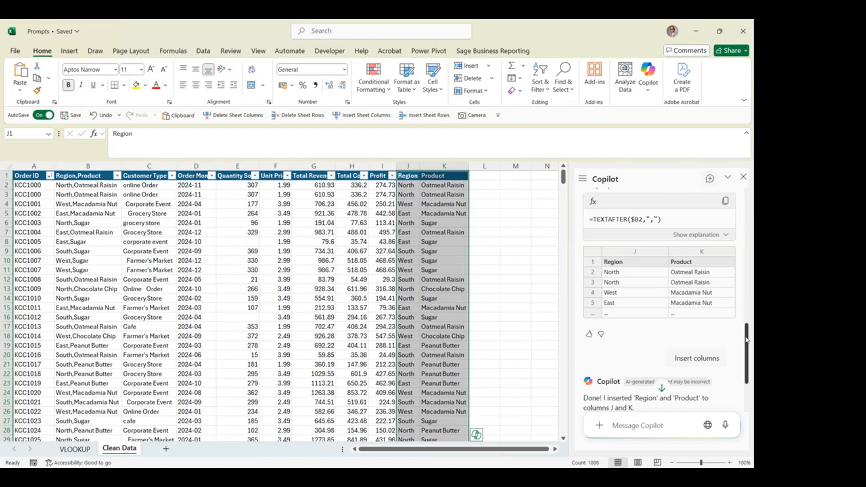
{"action": "scroll", "coordinate": [746, 340], "scroll_direction": "up", "scroll_amount": 10}
{"action": "left_click", "coordinate": [436, 259]}
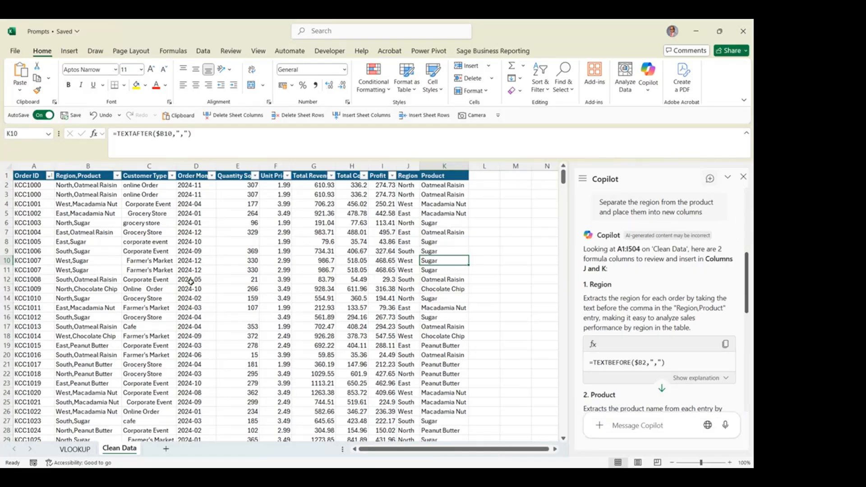
Ask Copilot to clean the Customer Type column by removing extra spaces, making capitalization consistent and ensuring "Farmer's Market" appears exactly like this
{"action": "key", "text": "alt+Tab"}
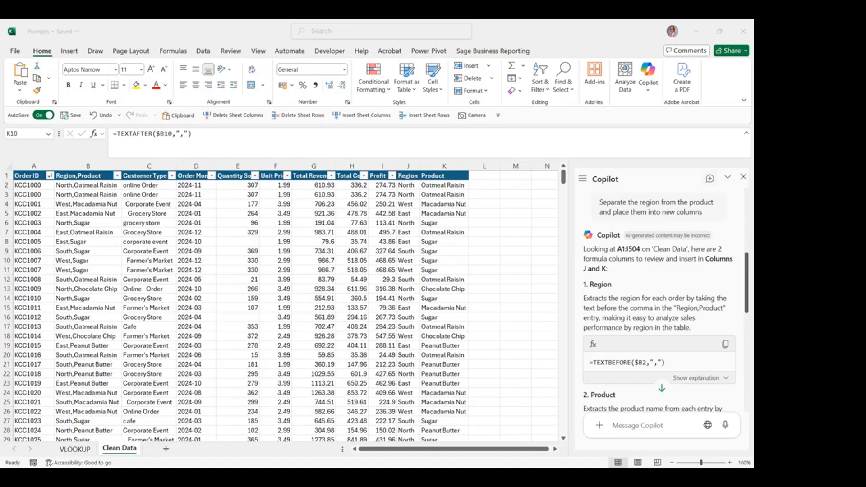
{"action": "key", "text": "alt+Tab"}
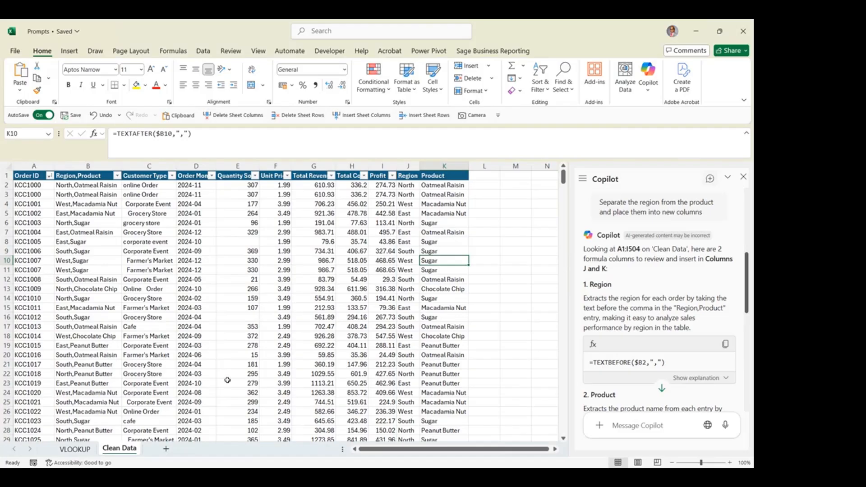
{"action": "left_click", "coordinate": [150, 167]}
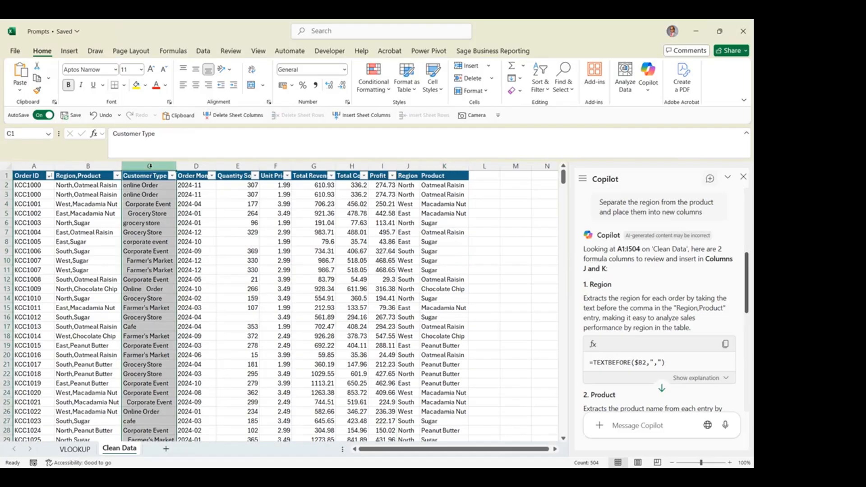
{"action": "left_click", "coordinate": [669, 426]}
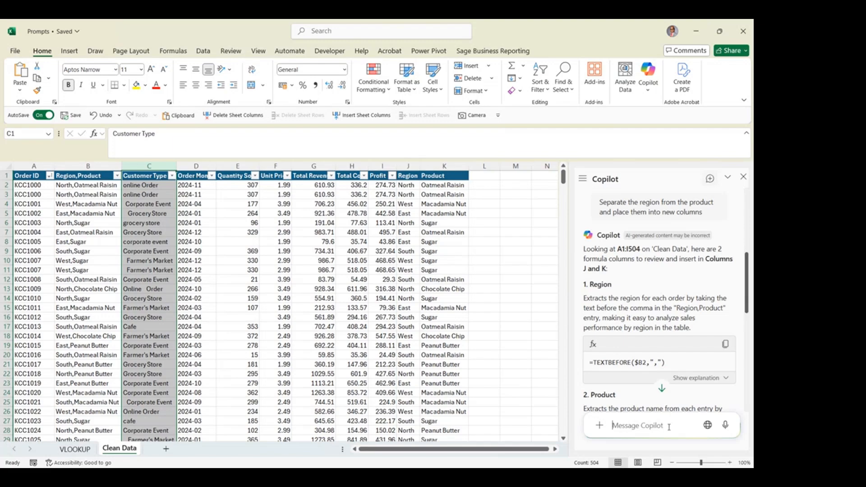
{"action": "type", "text": "Clean the customer type column. Please remove extra spaces and ensure capitalization is consistent. Please also ensure that \"Farmer's Market\" appears just like this."}
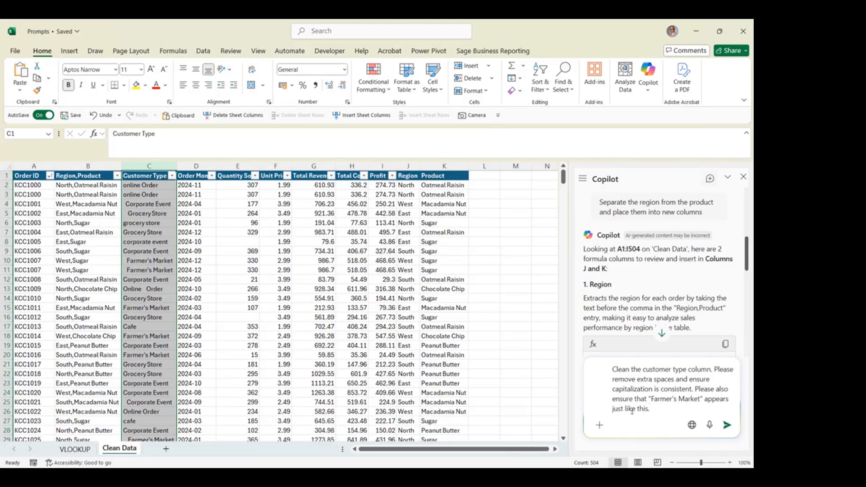
{"action": "left_click", "coordinate": [727, 425]}
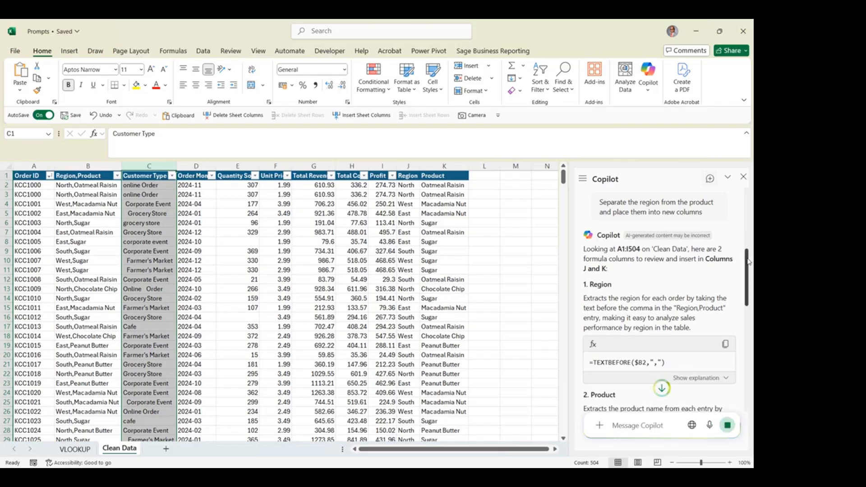
Insert Copilot's suggested Cleaned Customer Type column into column L and compare it with the original Customer Type entries
{"action": "left_click_drag", "start_coordinate": [748, 272], "coordinate": [750, 368]}
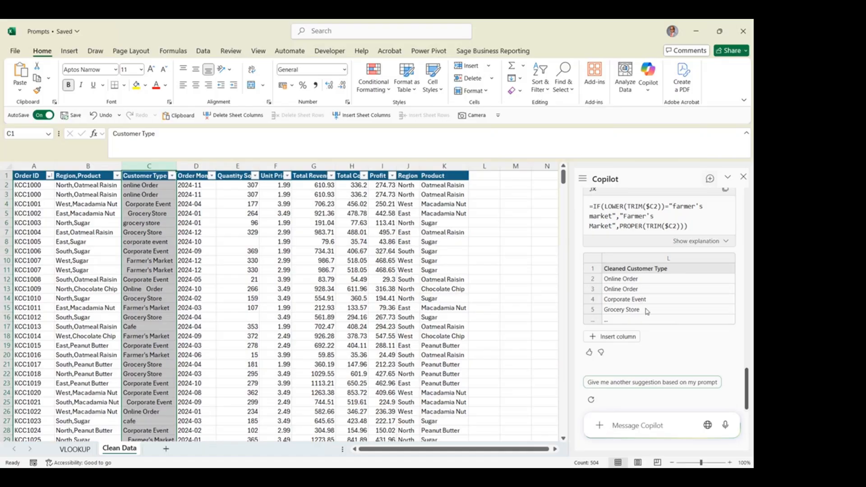
{"action": "left_click", "coordinate": [625, 338]}
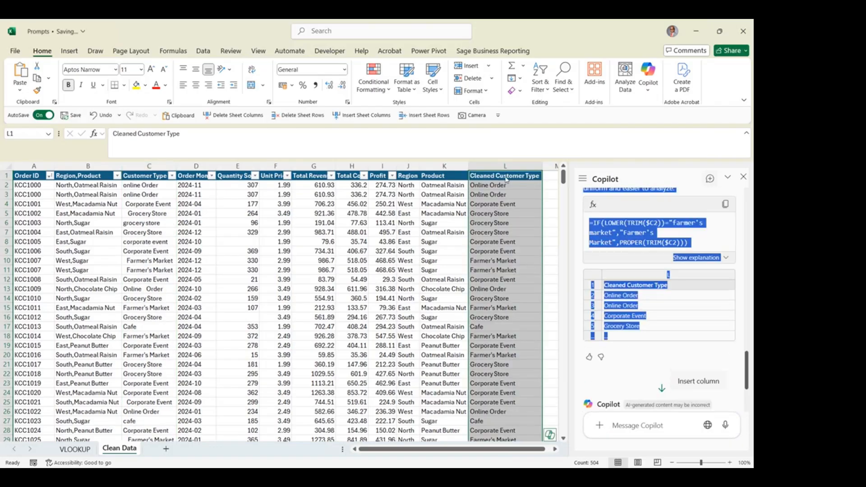
{"action": "left_click", "coordinate": [506, 244]}
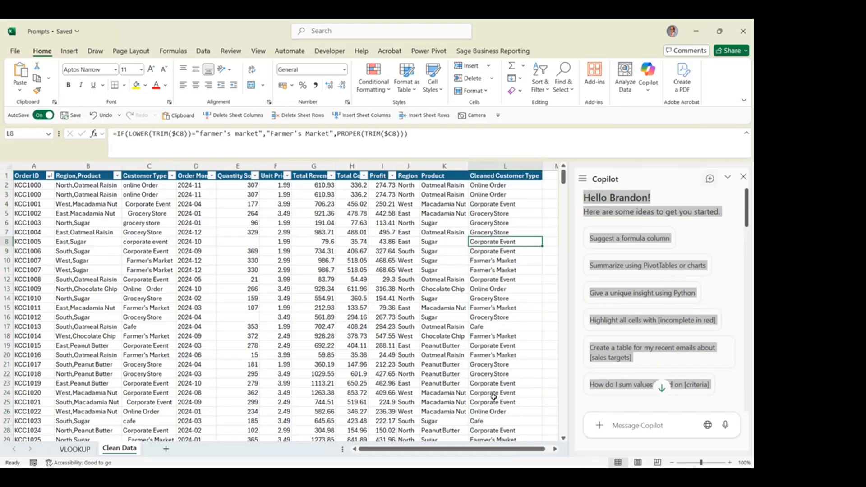
{"action": "left_click_drag", "start_coordinate": [149, 232], "coordinate": [157, 367]}
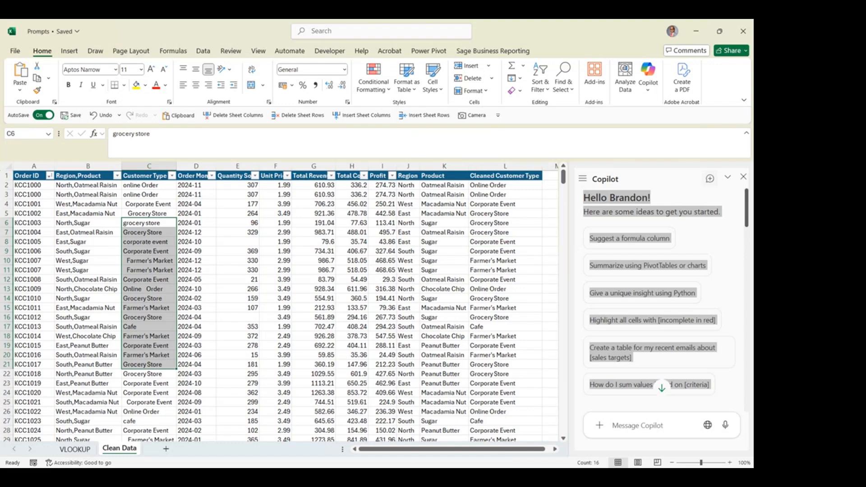
Examine the Total Revenue and Quantity Sold columns, including the blank quantity cells E8 and E16
{"action": "key", "text": "alt+Tab"}
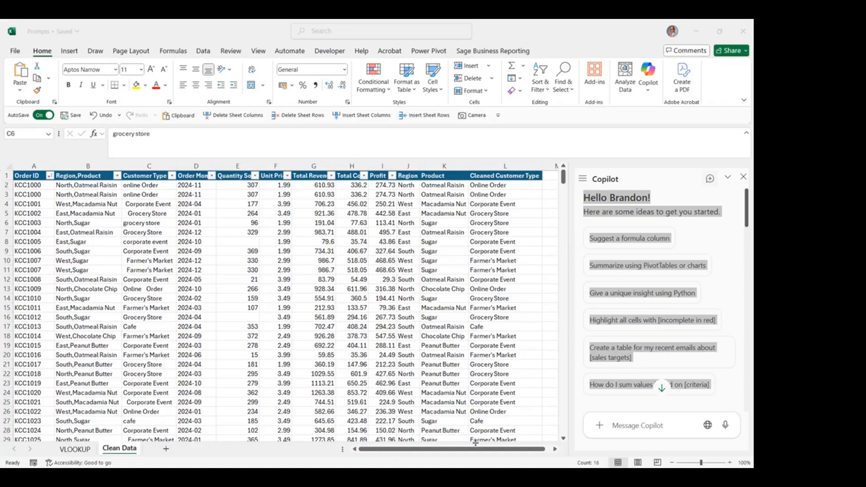
{"action": "left_click", "coordinate": [338, 419]}
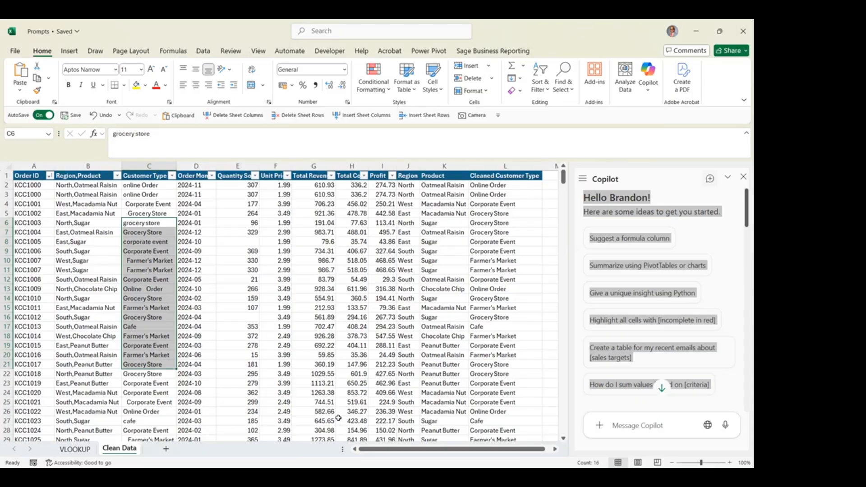
{"action": "left_click", "coordinate": [314, 166]}
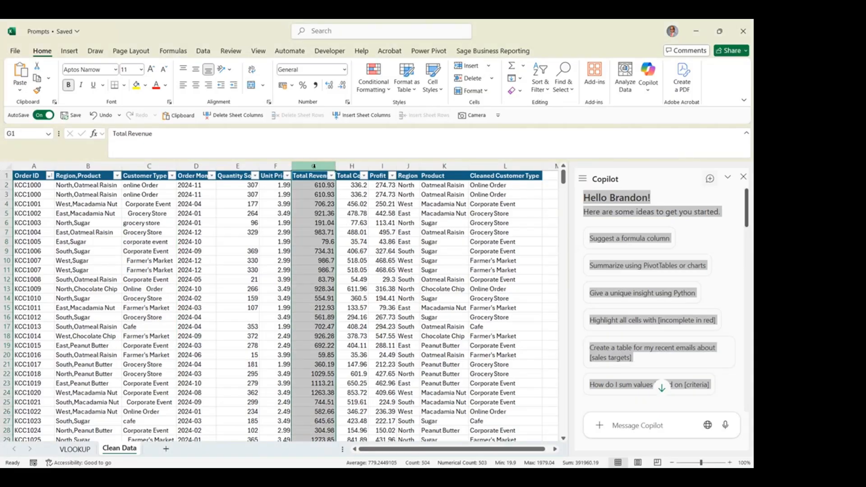
{"action": "left_click", "coordinate": [242, 166]}
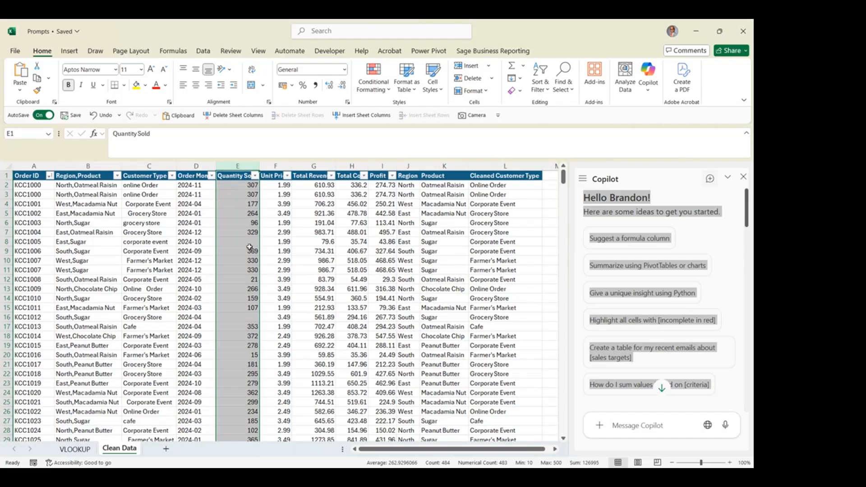
{"action": "left_click", "coordinate": [252, 290]}
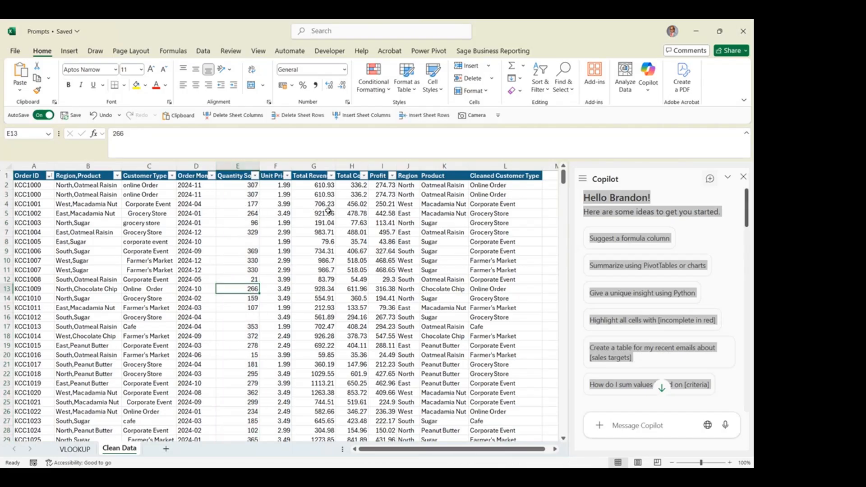
{"action": "left_click", "coordinate": [247, 242]}
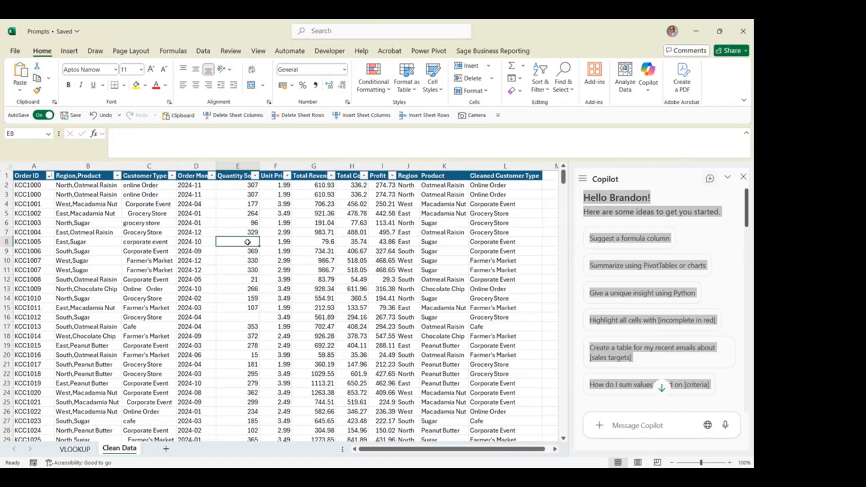
{"action": "left_click", "coordinate": [249, 318]}
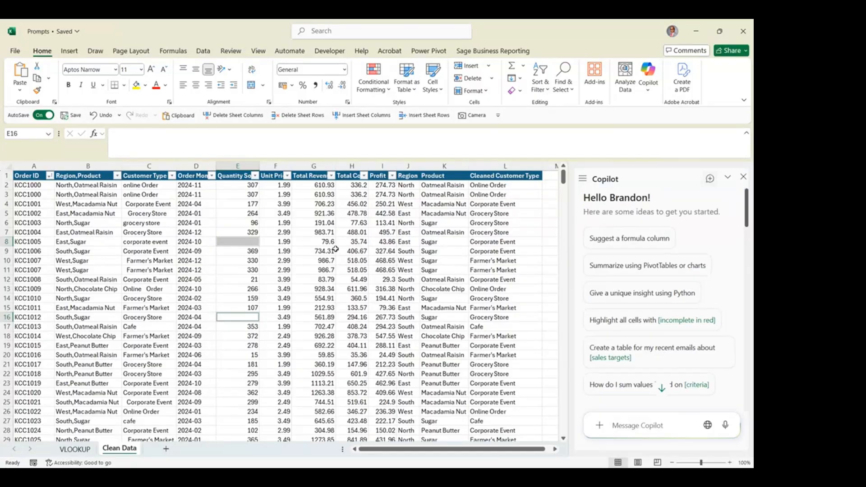
Ask Copilot to fill in the missing Quantity Sold values from the unit price and total revenue, and review its suggested column
{"action": "left_click", "coordinate": [239, 167]}
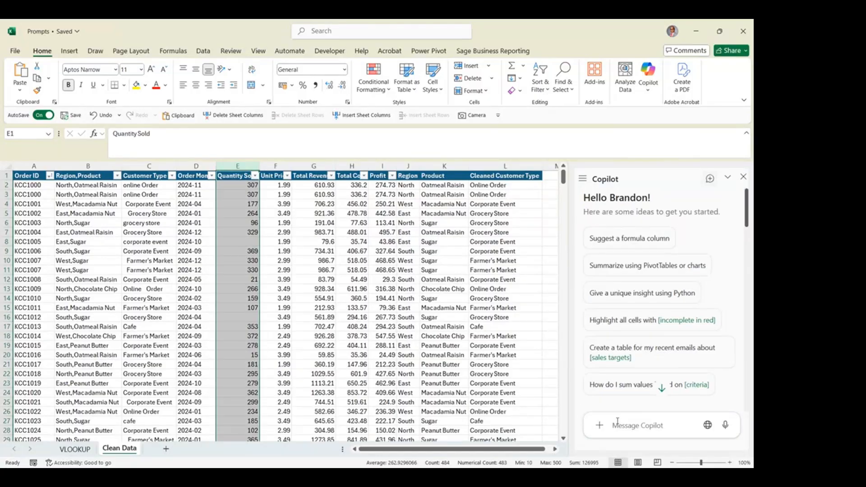
{"action": "type", "text": "Can you fill in the missing quantity sold by taking into account the unit price and total revenue?"}
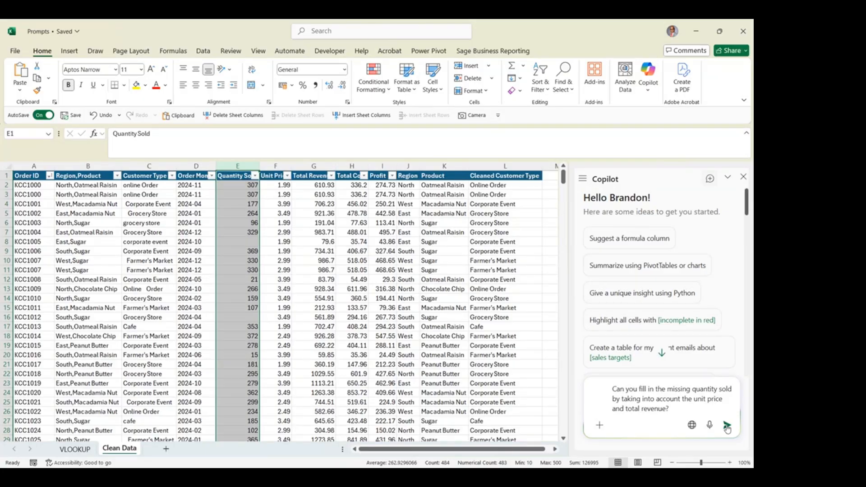
{"action": "left_click", "coordinate": [726, 426]}
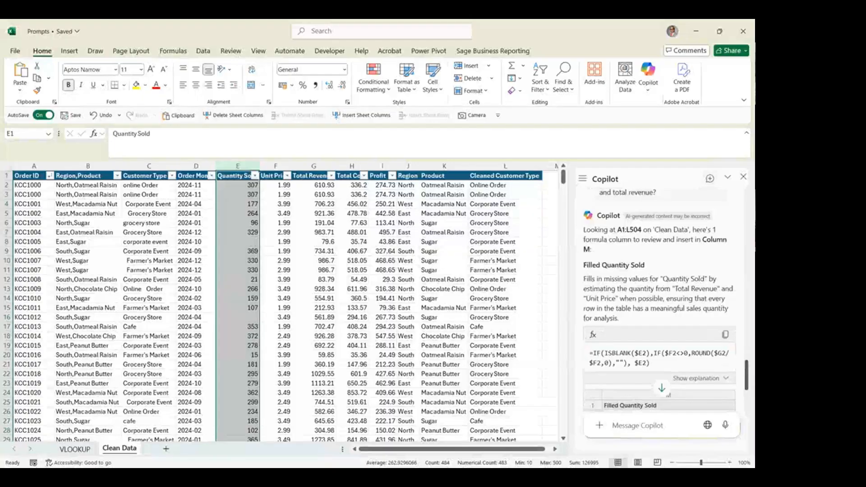
{"action": "scroll", "coordinate": [747, 372], "scroll_direction": "down", "scroll_amount": 3}
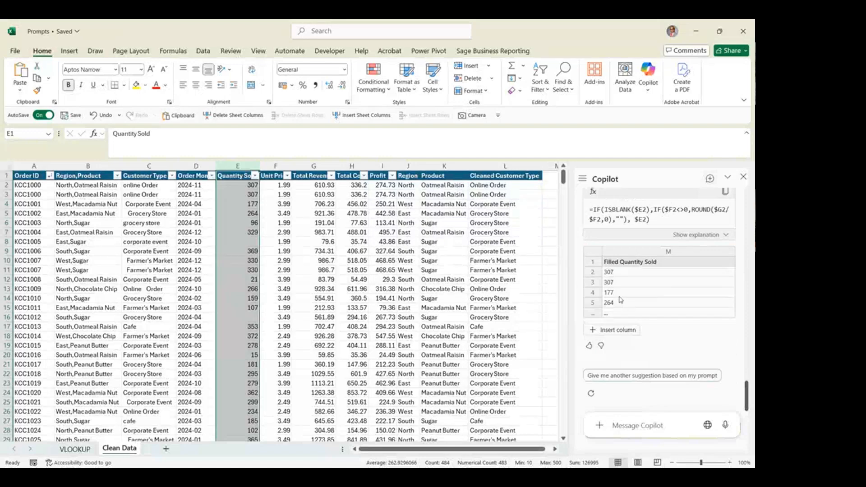
Insert Copilot's suggested Filled Quantity Sold column into column M
{"action": "left_click", "coordinate": [618, 329]}
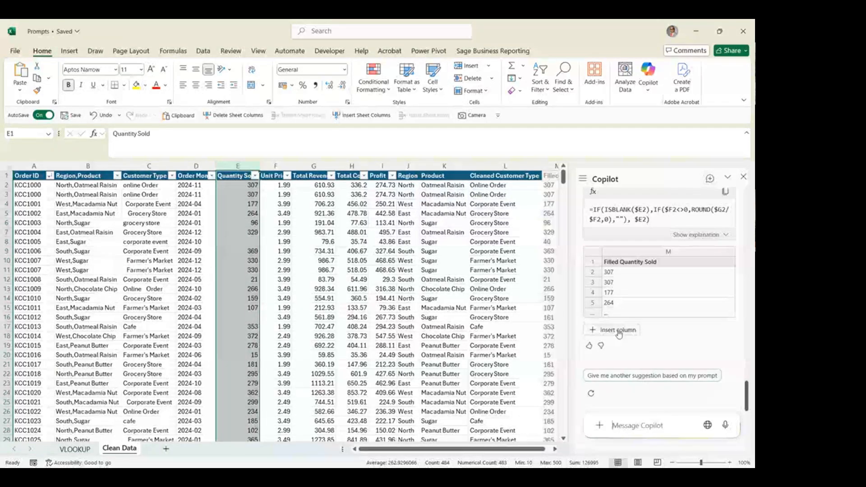
{"action": "left_click", "coordinate": [554, 448]}
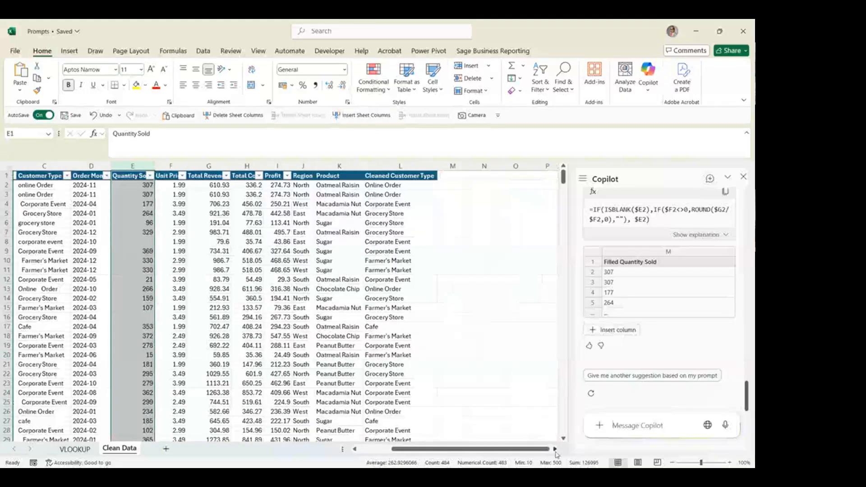
{"action": "left_click", "coordinate": [554, 448]}
{"action": "mouse_move", "coordinate": [618, 332]}
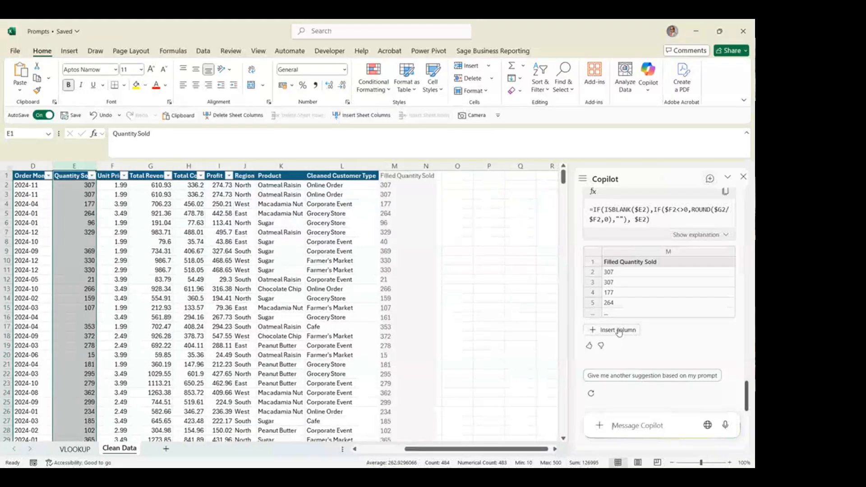
{"action": "left_click", "coordinate": [619, 332]}
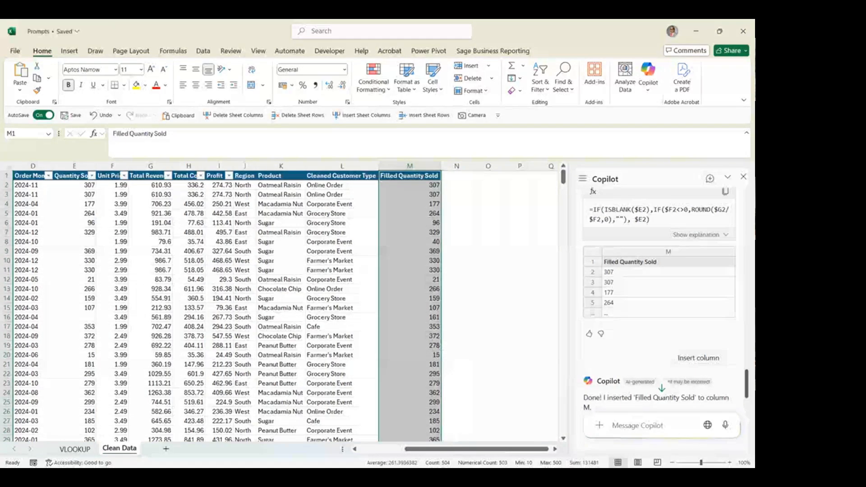
Ask Copilot to add a column showing the profit margin (%), and insert its suggested Profit Margin (%) column into column N
{"action": "key", "text": "alt+Tab"}
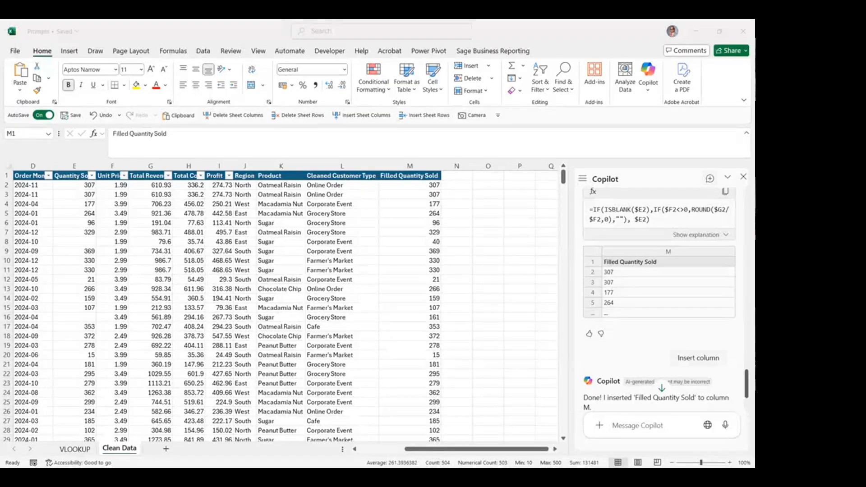
{"action": "left_click", "coordinate": [350, 413]}
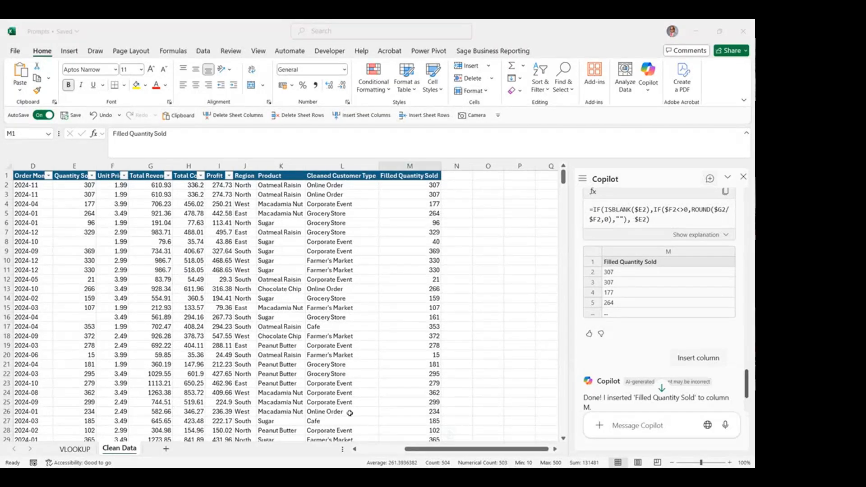
{"action": "left_click", "coordinate": [218, 165]}
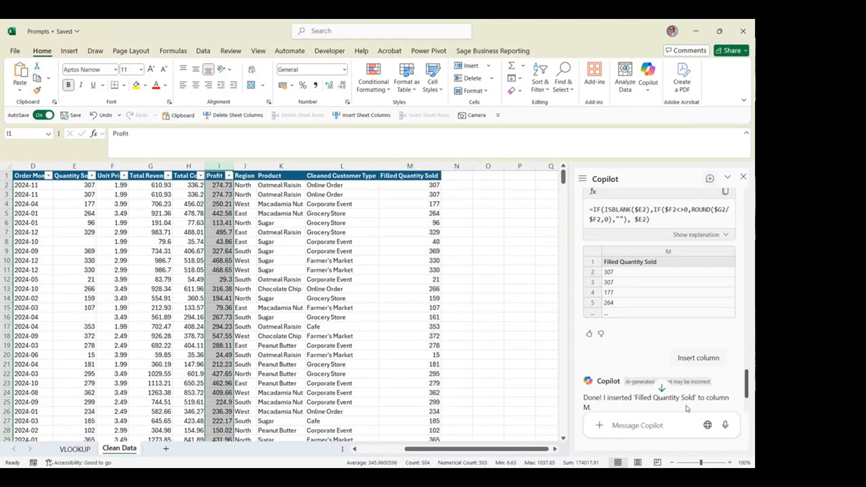
{"action": "left_click", "coordinate": [666, 427]}
{"action": "type", "text": "Add a column showing me the profit margin (%)"}
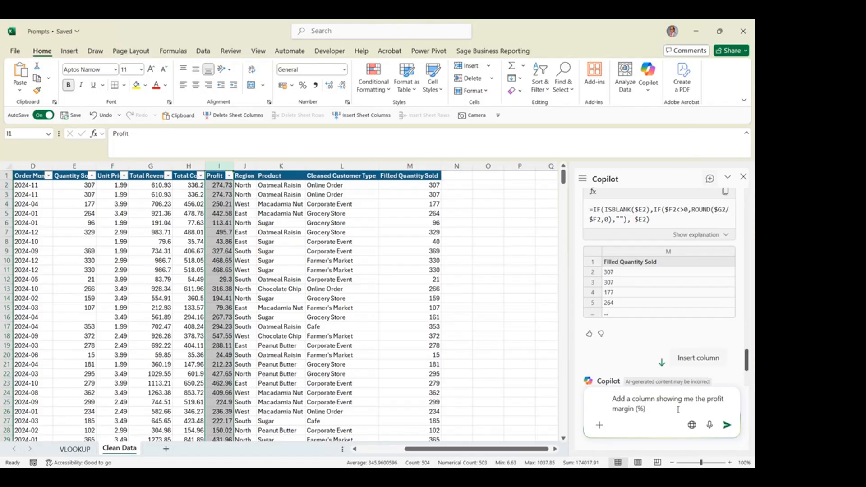
{"action": "left_click", "coordinate": [726, 424]}
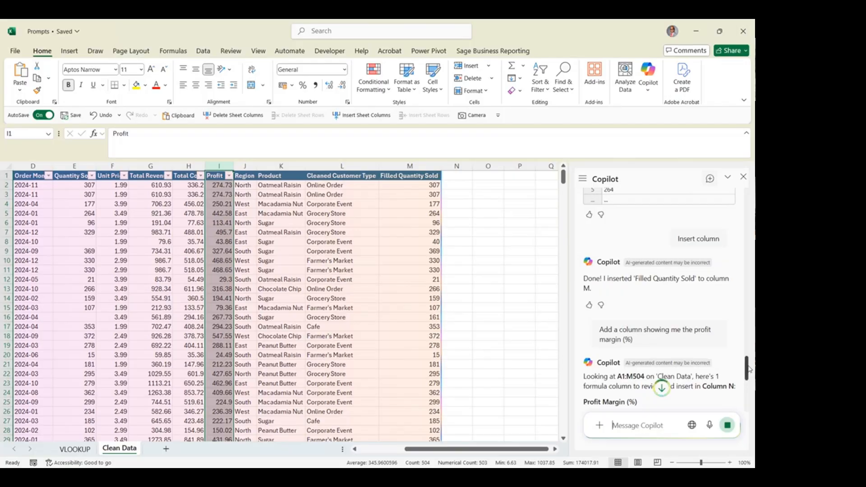
{"action": "left_click_drag", "start_coordinate": [748, 369], "coordinate": [751, 395]}
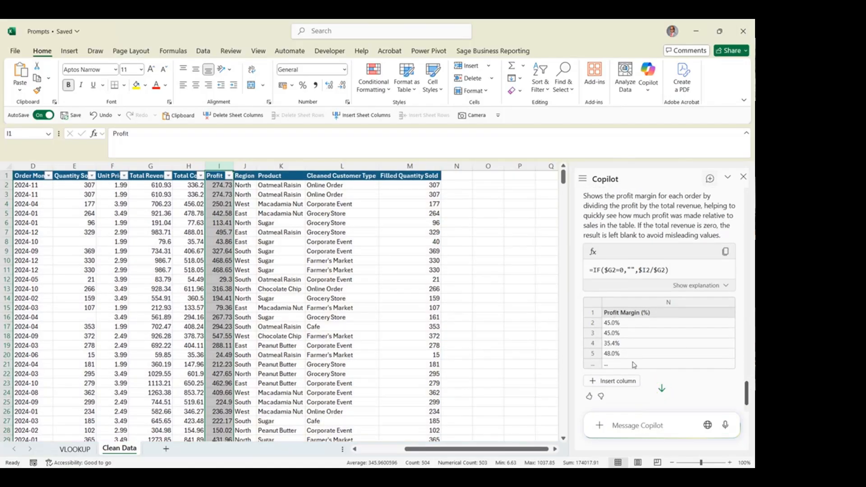
{"action": "left_click", "coordinate": [622, 381]}
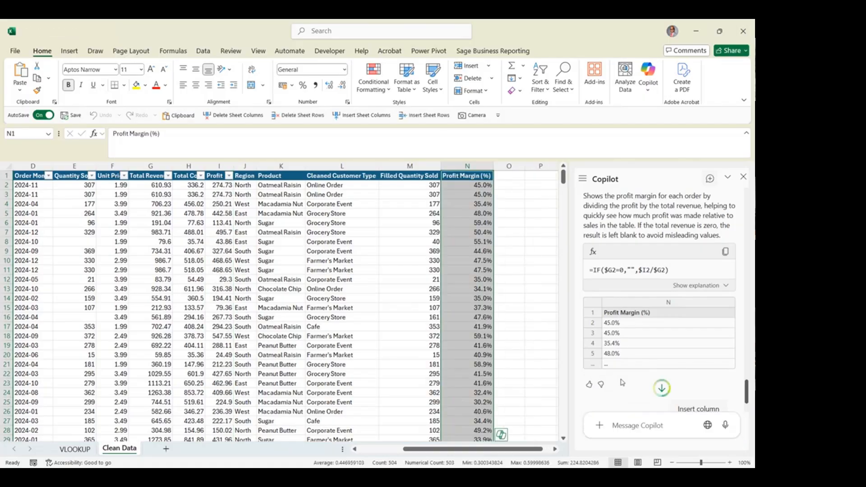
Examine the row 3 formulas behind the Product, Cleaned Customer Type, Filled Quantity Sold and Profit Margin (%) columns
{"action": "left_click", "coordinate": [467, 193]}
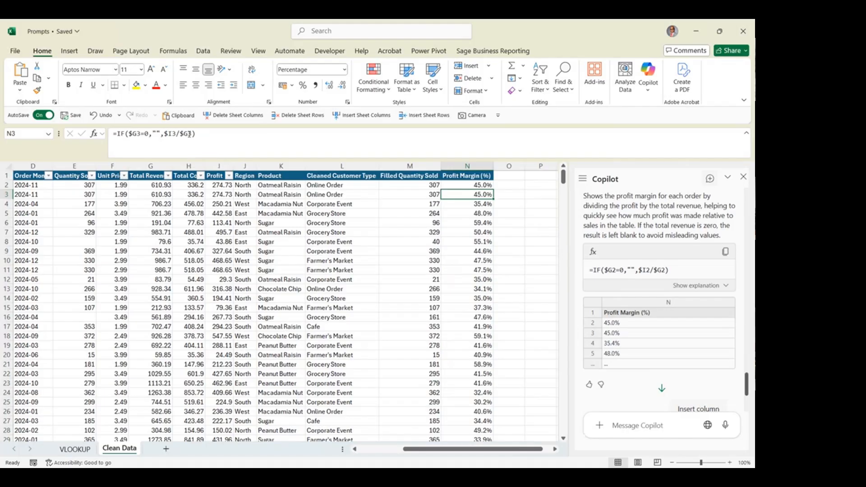
{"action": "key", "text": "Left"}
{"action": "key", "text": "Left"}
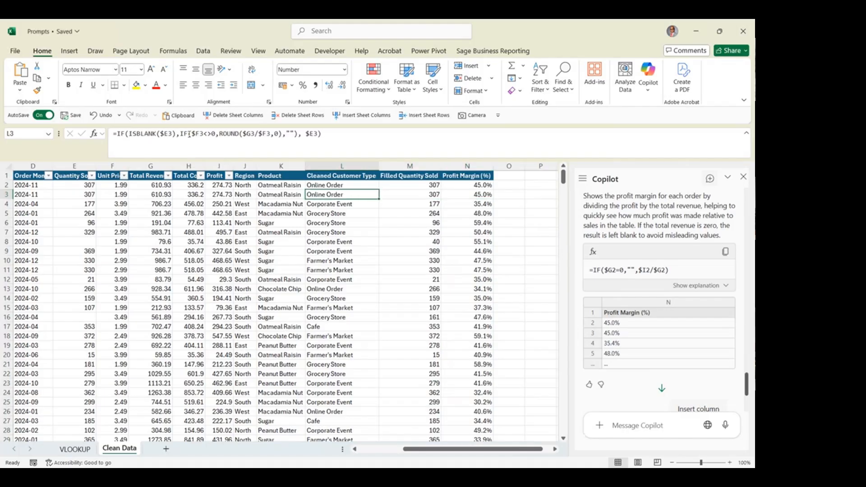
{"action": "key", "text": "Right"}
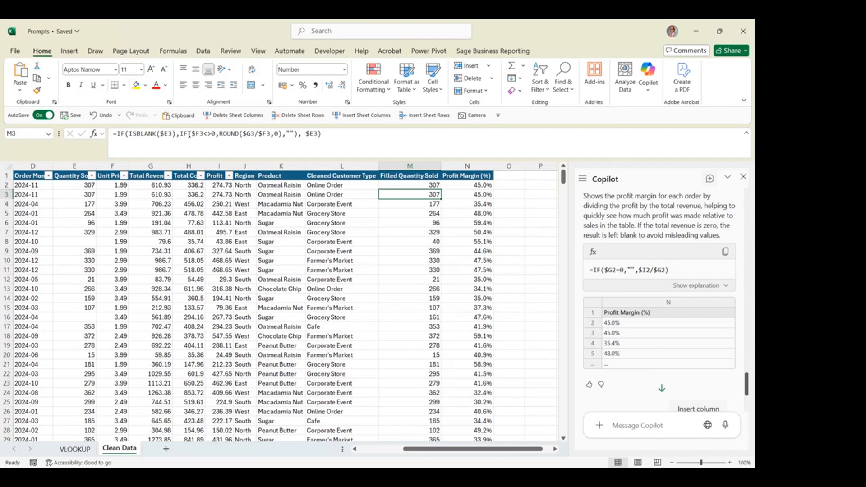
{"action": "key", "text": "Right"}
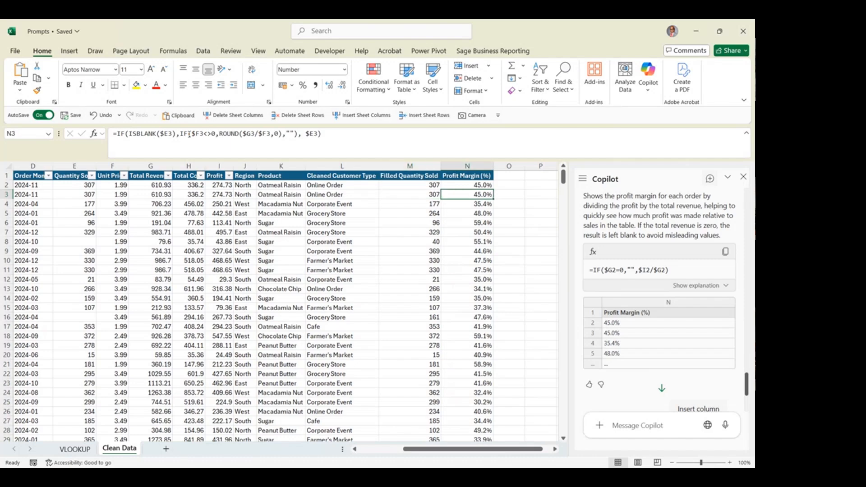
{"action": "key", "text": "Left"}
{"action": "key", "text": "Left"}
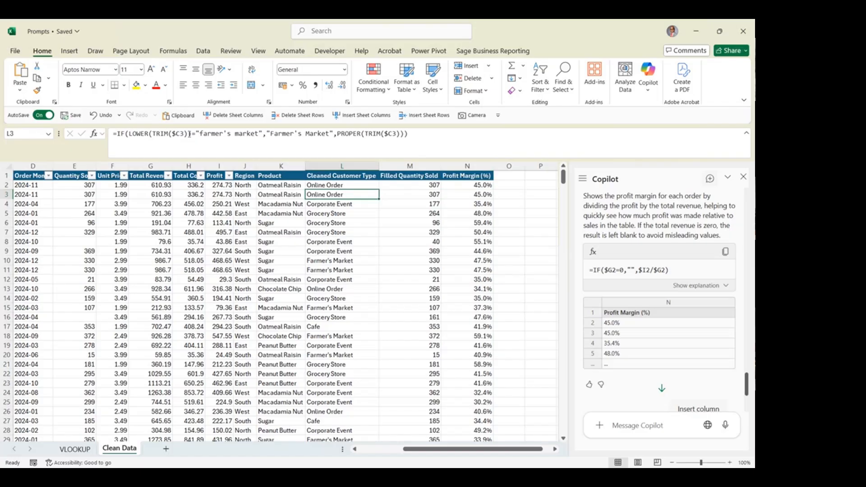
{"action": "key", "text": "Left"}
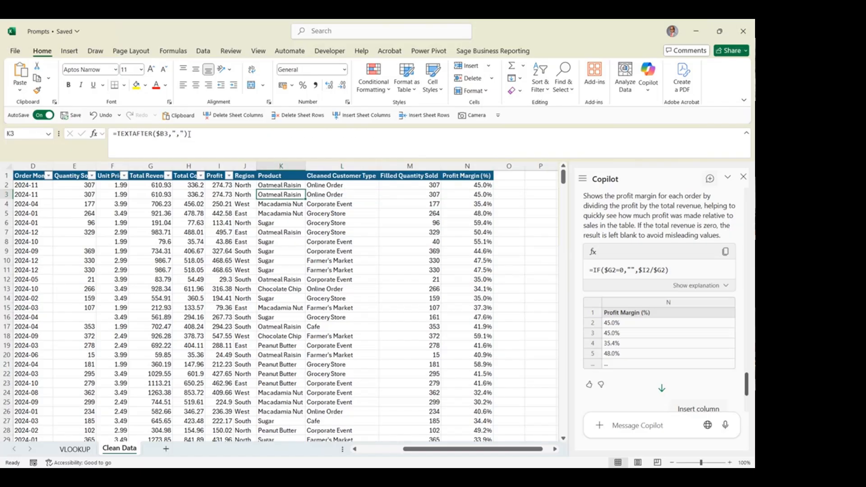
{"action": "key", "text": "Right"}
{"action": "key", "text": "Right"}
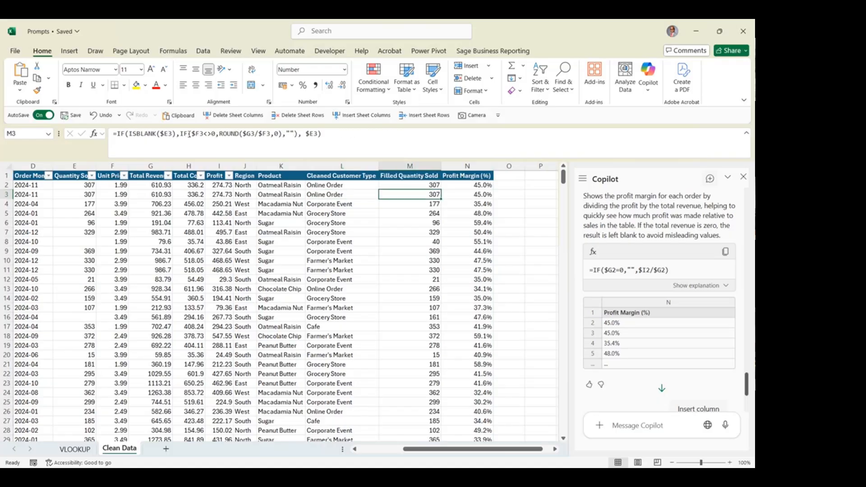
{"action": "key", "text": "Right"}
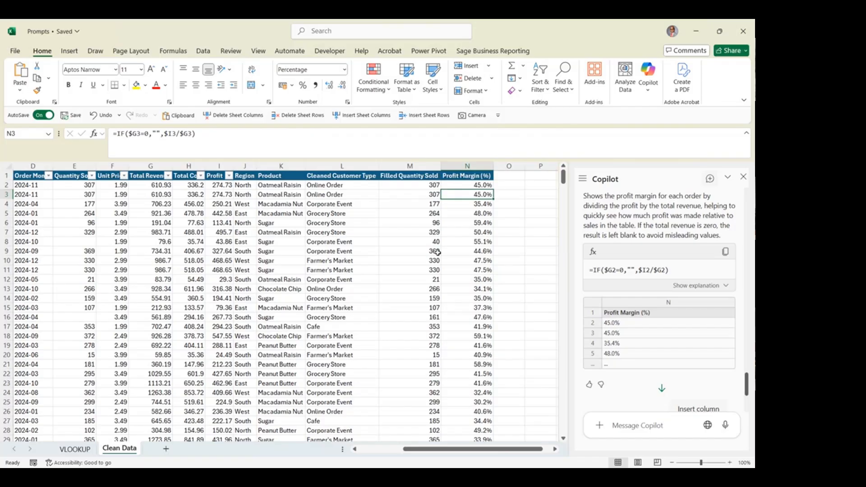
Enter a Copilot prompt to sort by the profit margin from high to low and the order month from oldest to newest
{"action": "left_click", "coordinate": [623, 422]}
{"action": "type", "text": "Sort by the profit margin from high to low and the order month from oldest to newest"}
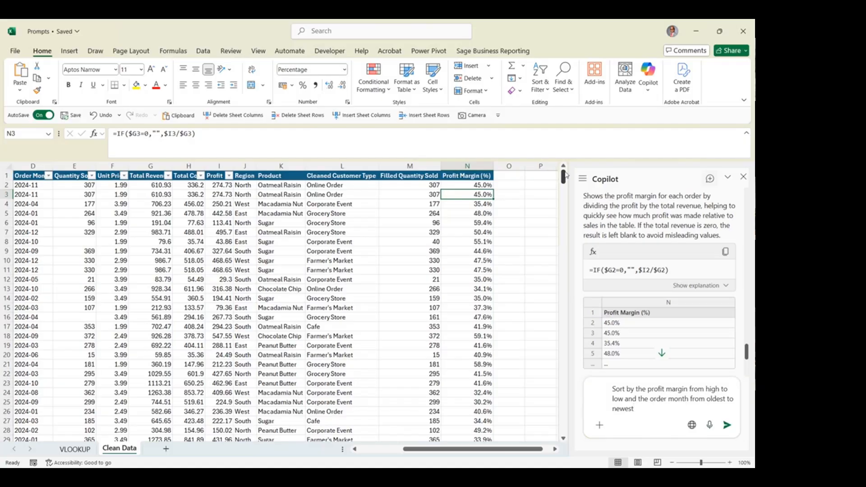
Convert the whole Clean Data range A1:N504 into a table
{"action": "left_click_drag", "start_coordinate": [432, 449], "coordinate": [1, 218]}
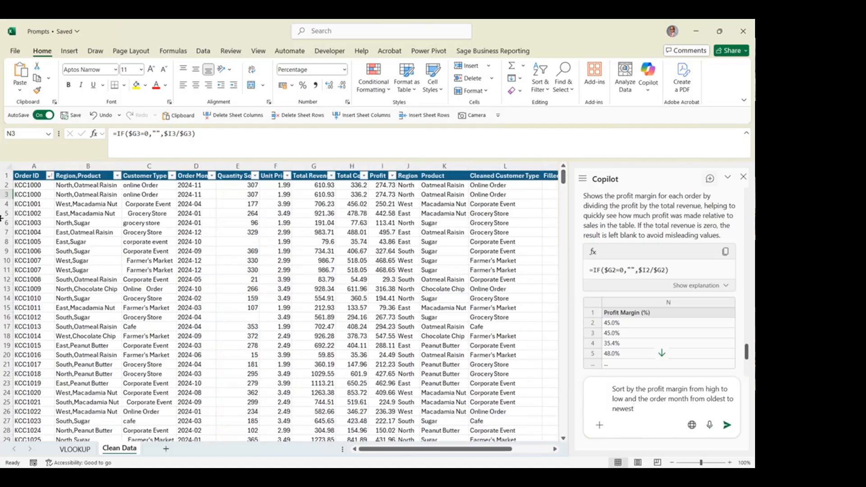
{"action": "left_click_drag", "start_coordinate": [23, 177], "coordinate": [376, 178]}
{"action": "key", "text": "ctrl+shift+Down"}
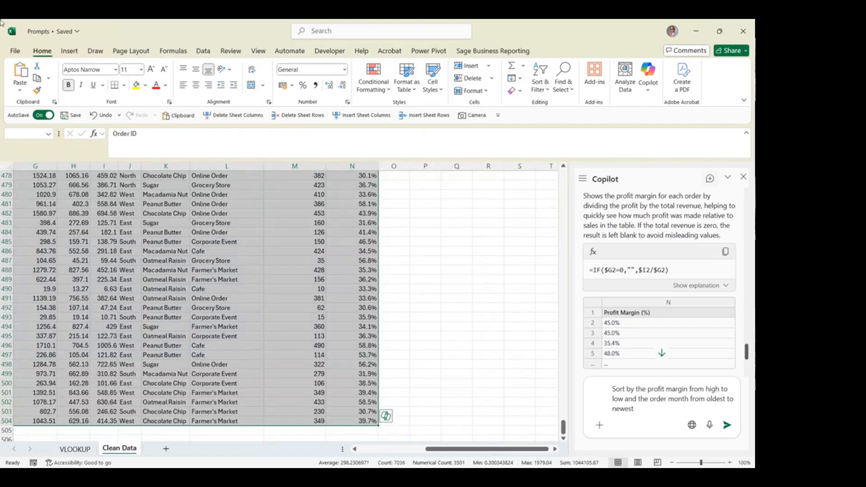
{"action": "left_click", "coordinate": [70, 51]}
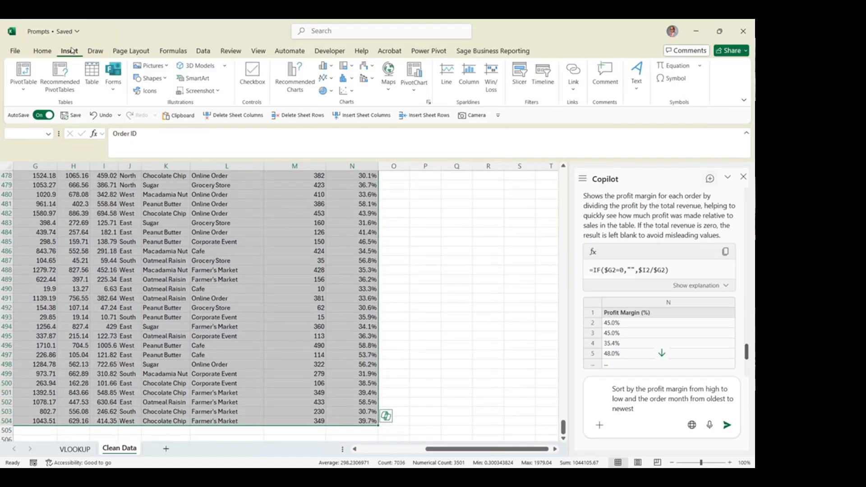
{"action": "left_click", "coordinate": [96, 74]}
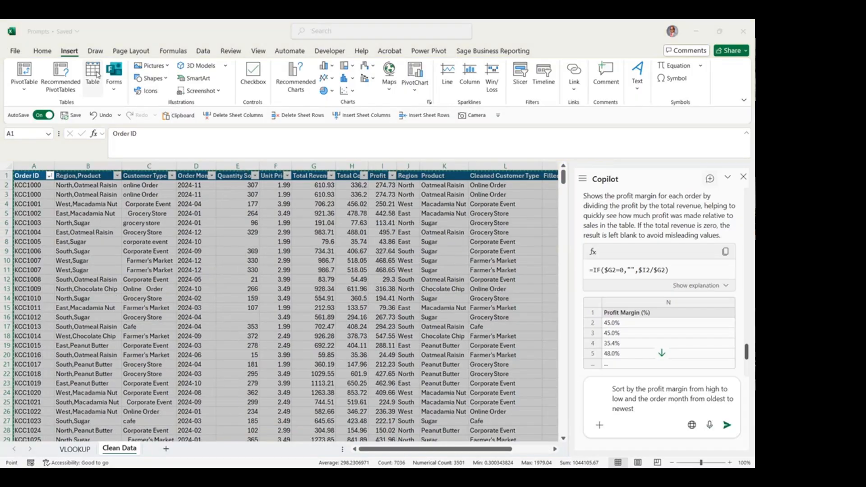
{"action": "left_click", "coordinate": [569, 230]}
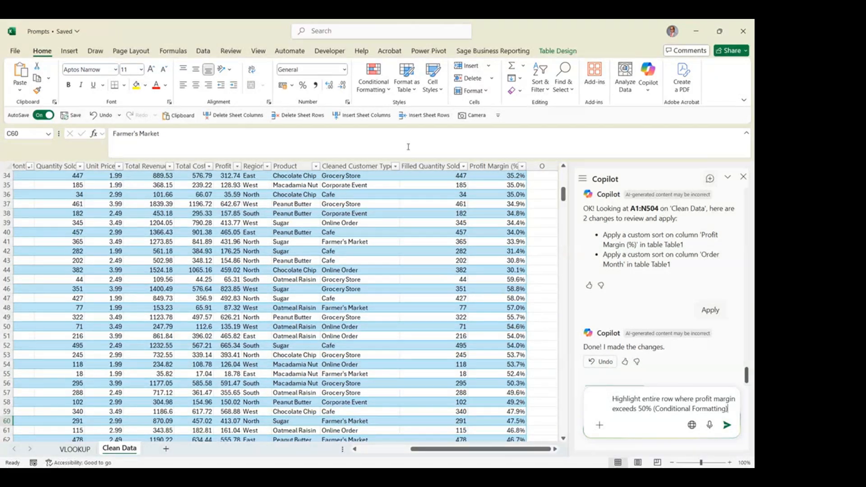
{"action": "left_click", "coordinate": [384, 95]}
{"action": "mouse_move", "coordinate": [446, 117]}
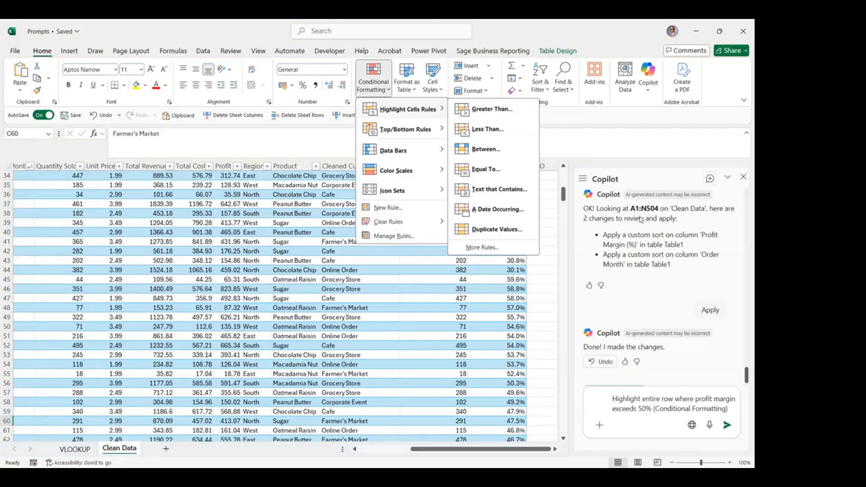
{"action": "left_click", "coordinate": [664, 403]}
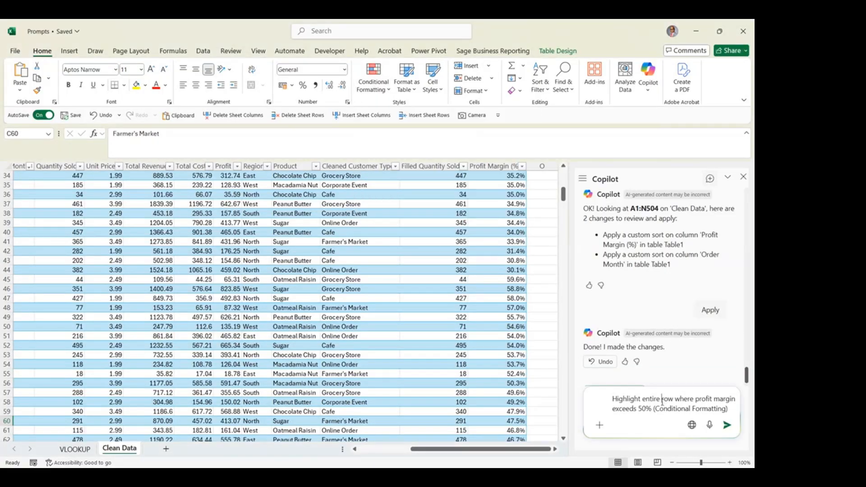
Ask Copilot to highlight entire rows where profit margin exceeds 50%, and apply its yellow-fill conditional formatting rule =$N2 > 0.5
{"action": "left_click", "coordinate": [730, 427]}
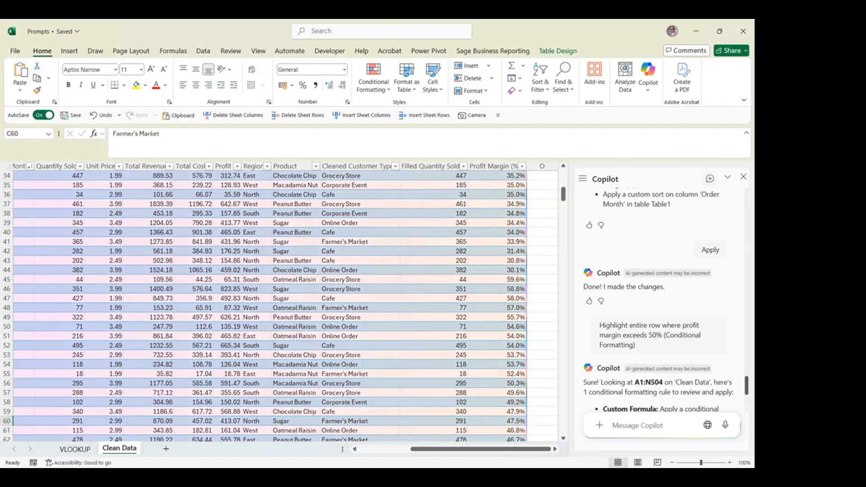
{"action": "left_click", "coordinate": [395, 298]}
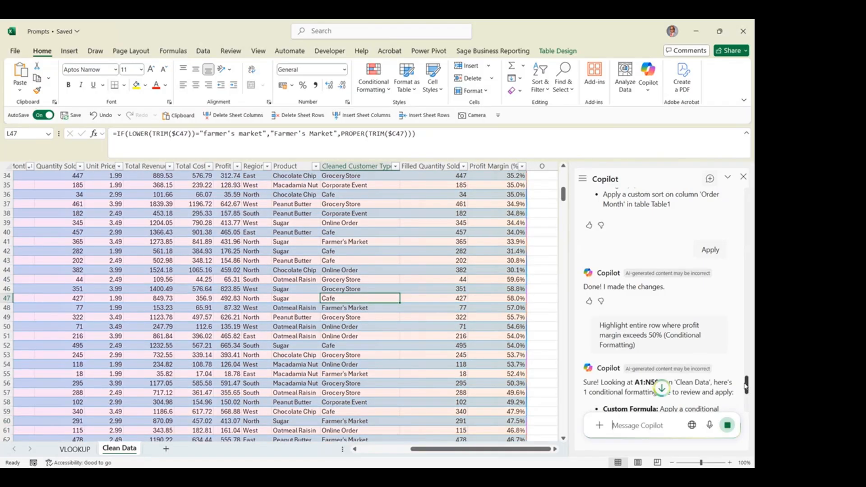
{"action": "left_click_drag", "start_coordinate": [749, 391], "coordinate": [746, 405]}
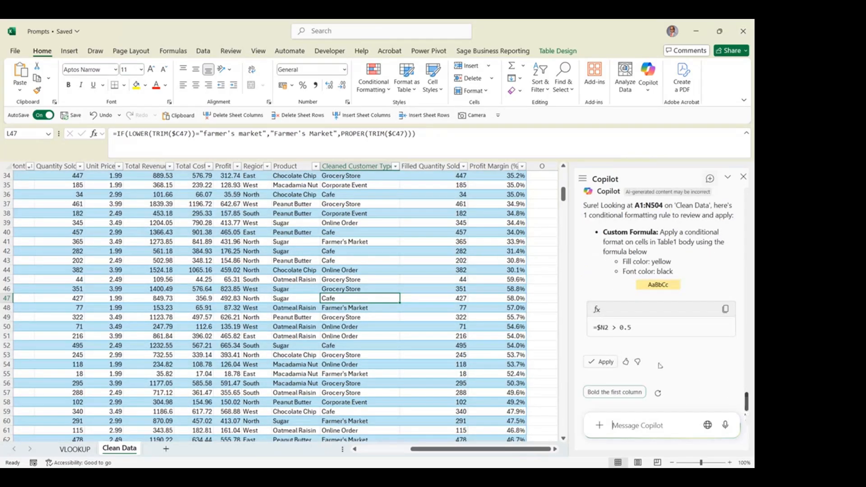
{"action": "left_click", "coordinate": [606, 362]}
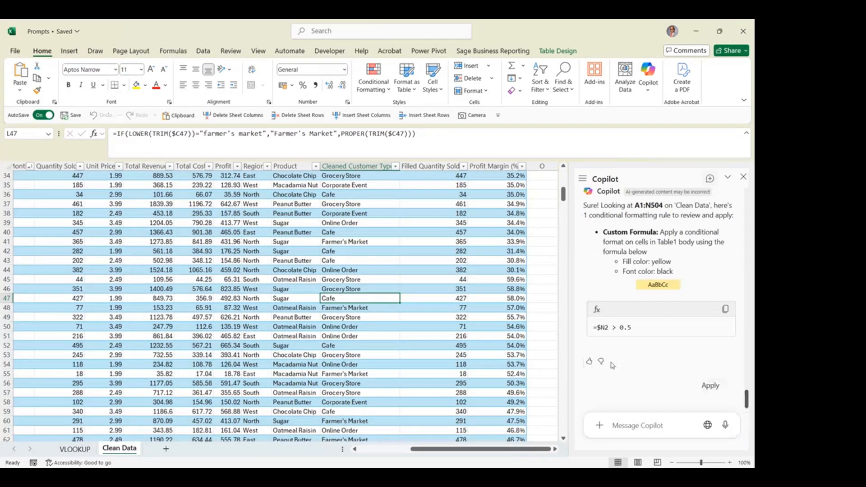
Review the row highlighting against the Profit Margin (%) values from the start of the table
{"action": "left_click", "coordinate": [458, 291]}
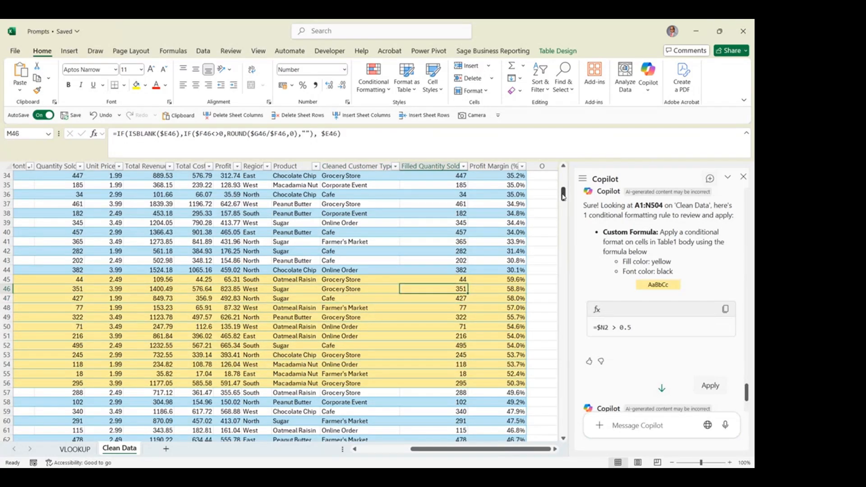
{"action": "mouse_move", "coordinate": [563, 194]}
{"action": "left_mouse_down"}
{"action": "mouse_move", "coordinate": [567, 427]}
{"action": "mouse_move", "coordinate": [564, 178]}
{"action": "left_mouse_up"}
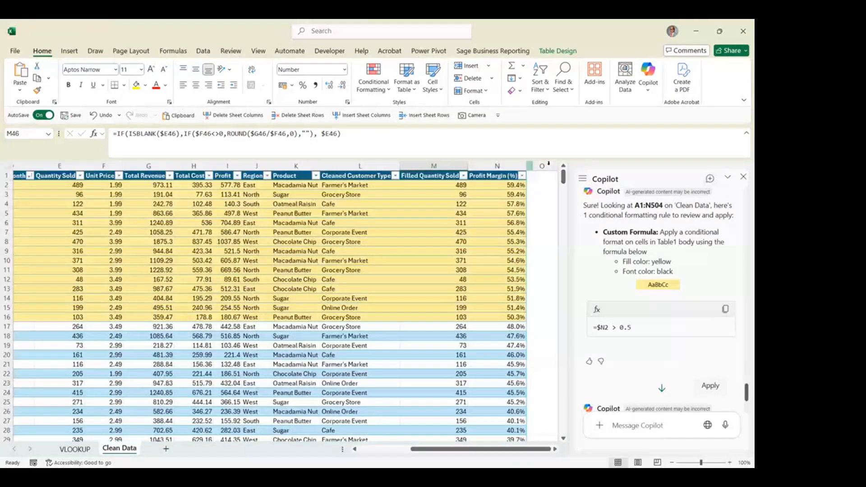
{"action": "left_click", "coordinate": [546, 166]}
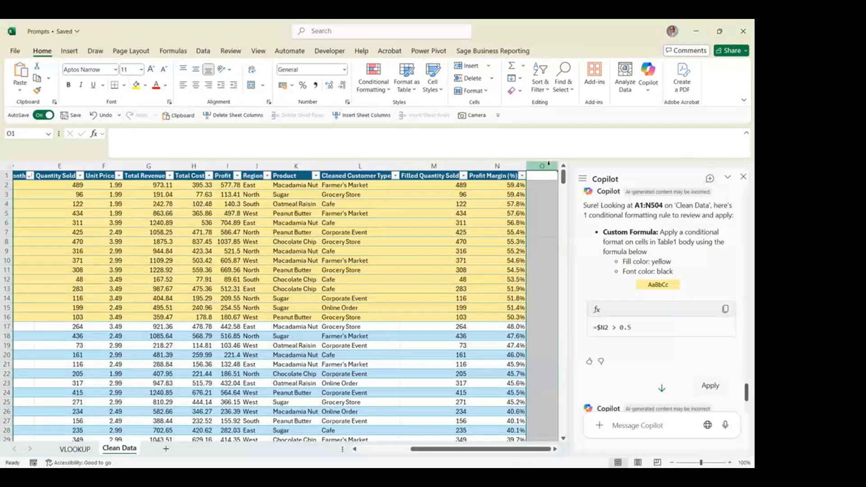
{"action": "left_click", "coordinate": [428, 231]}
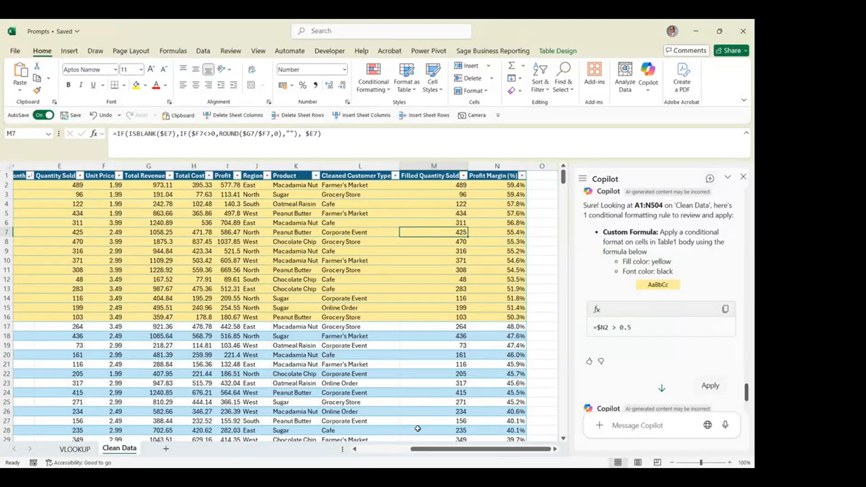
Ask Copilot to "Make a table that shows me profit by region" from the Clean Data sheet
{"action": "key", "text": "alt+Tab"}
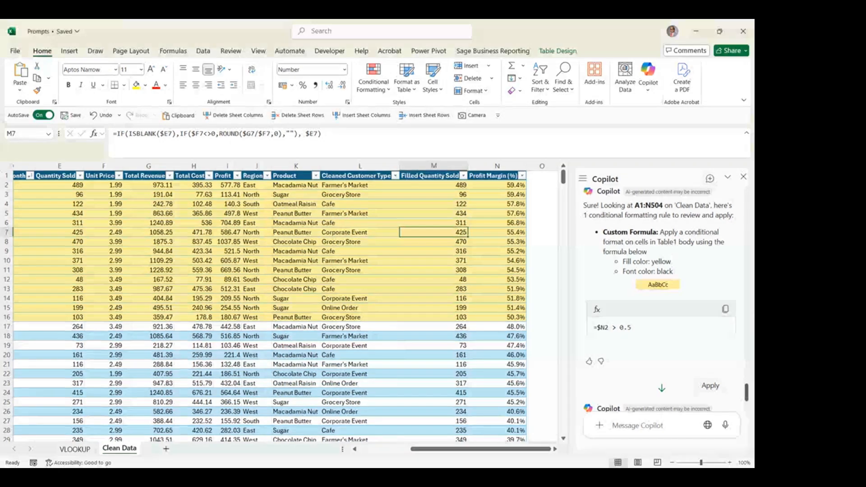
{"action": "left_click", "coordinate": [632, 425]}
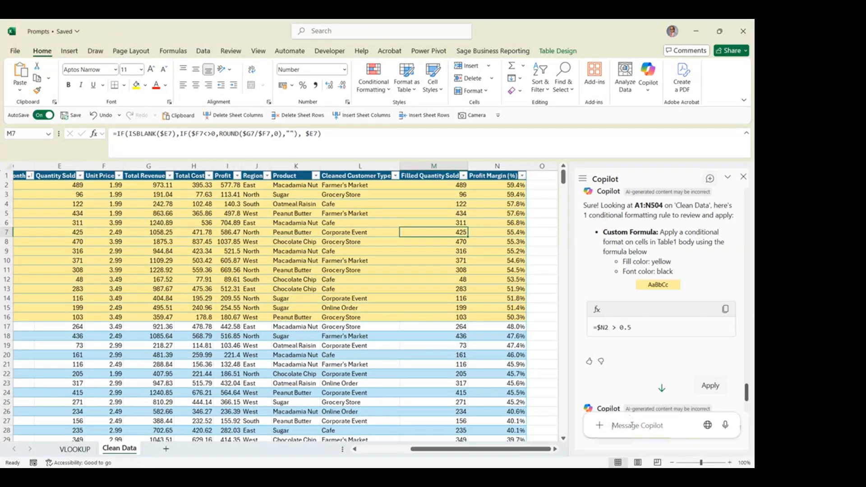
{"action": "type", "text": "Make a table that shows me profit by region"}
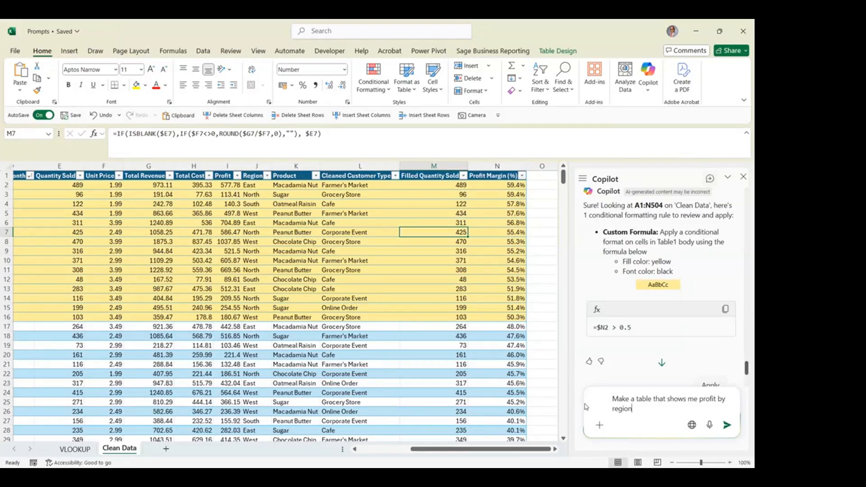
{"action": "mouse_move", "coordinate": [516, 450]}
{"action": "left_mouse_down"}
{"action": "mouse_move", "coordinate": [498, 444]}
{"action": "mouse_move", "coordinate": [515, 446]}
{"action": "left_mouse_up"}
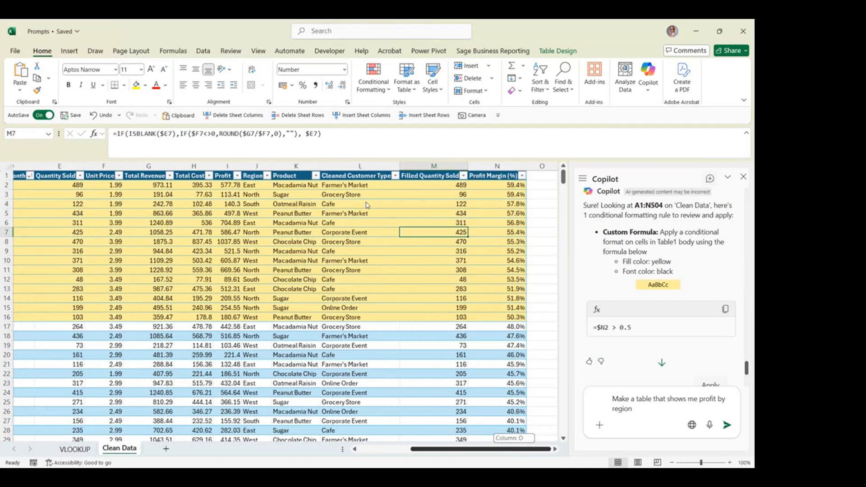
{"action": "left_click", "coordinate": [248, 204]}
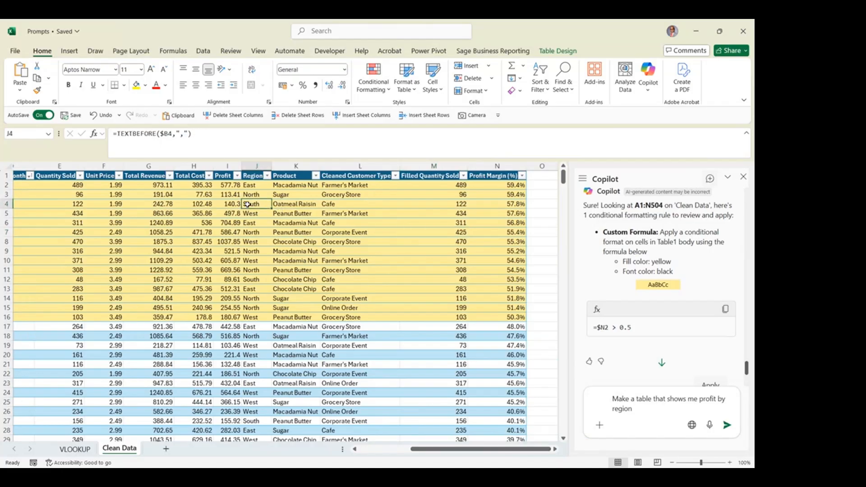
{"action": "left_click", "coordinate": [251, 233]}
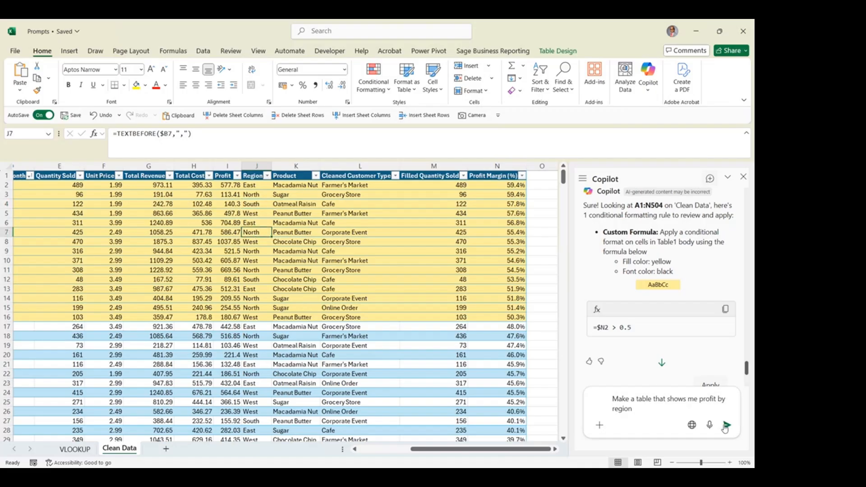
{"action": "left_click", "coordinate": [727, 426]}
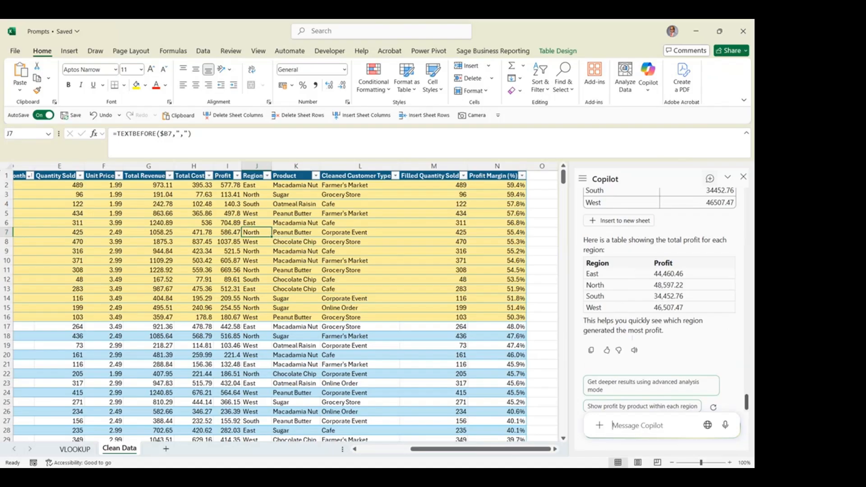
Insert Copilot's profit-by-region table into a new sheet and apply the comma number style to its Profit column
{"action": "left_click_drag", "start_coordinate": [746, 398], "coordinate": [747, 392]}
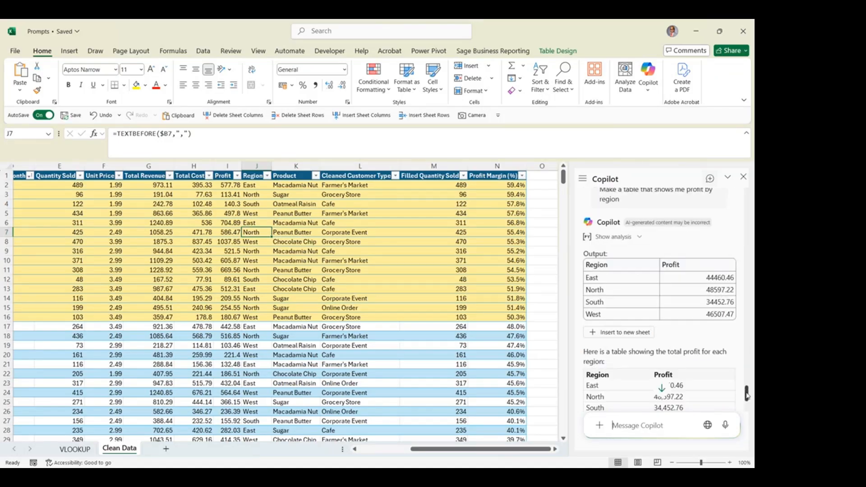
{"action": "left_click", "coordinate": [638, 332]}
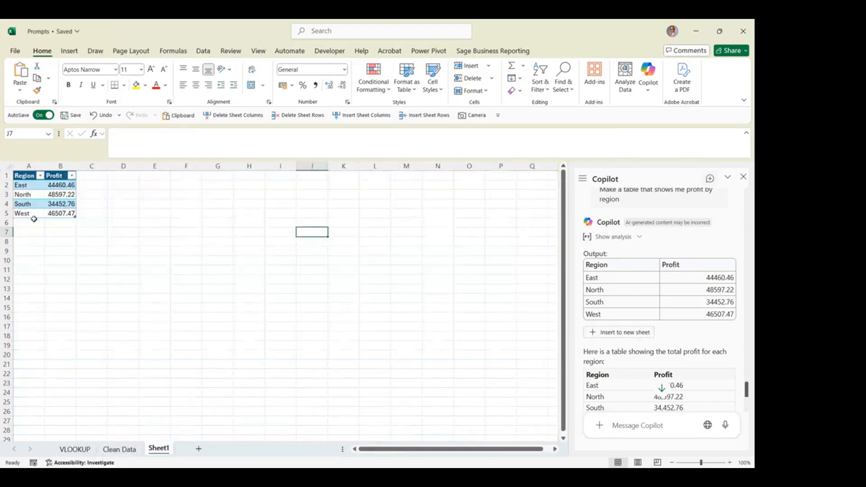
{"action": "left_click", "coordinate": [60, 166]}
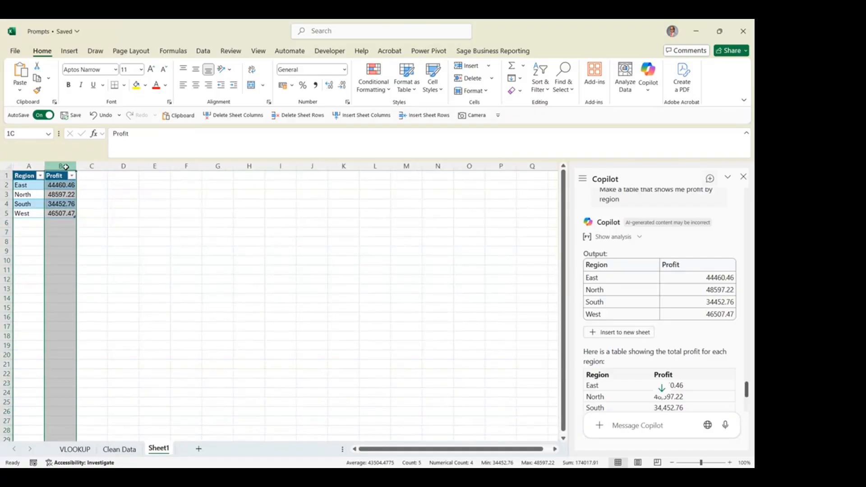
{"action": "left_click", "coordinate": [315, 84]}
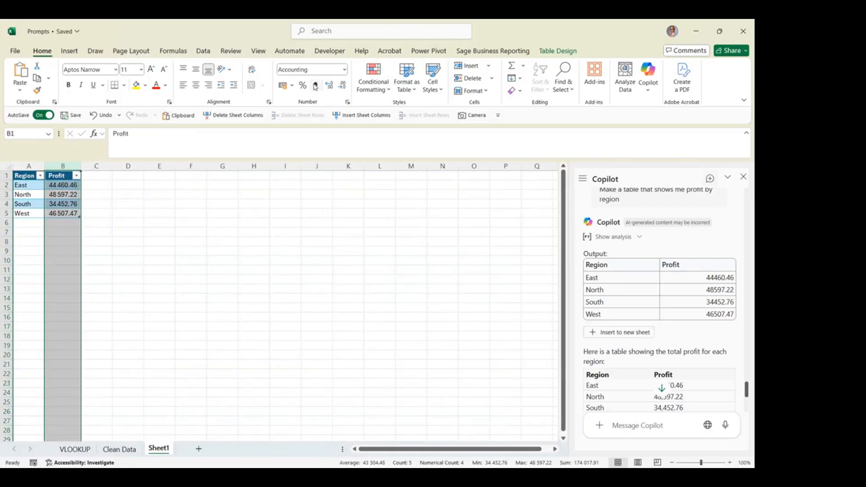
{"action": "left_click", "coordinate": [97, 300]}
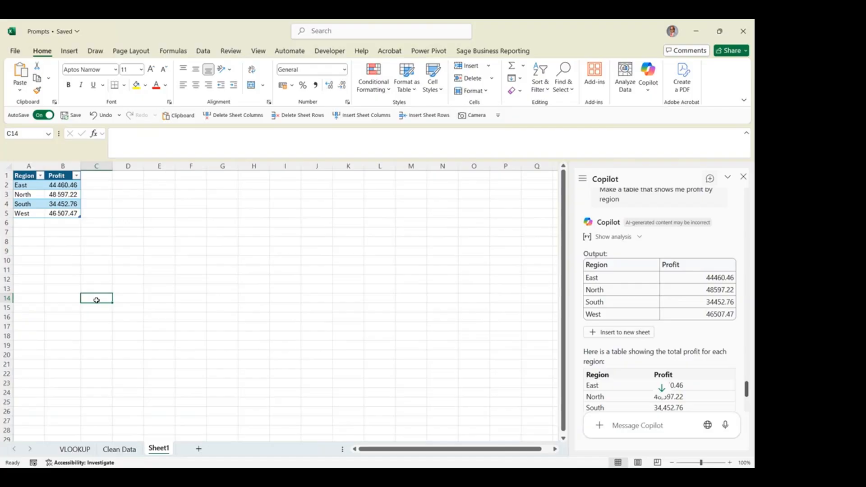
{"action": "left_click", "coordinate": [48, 196]}
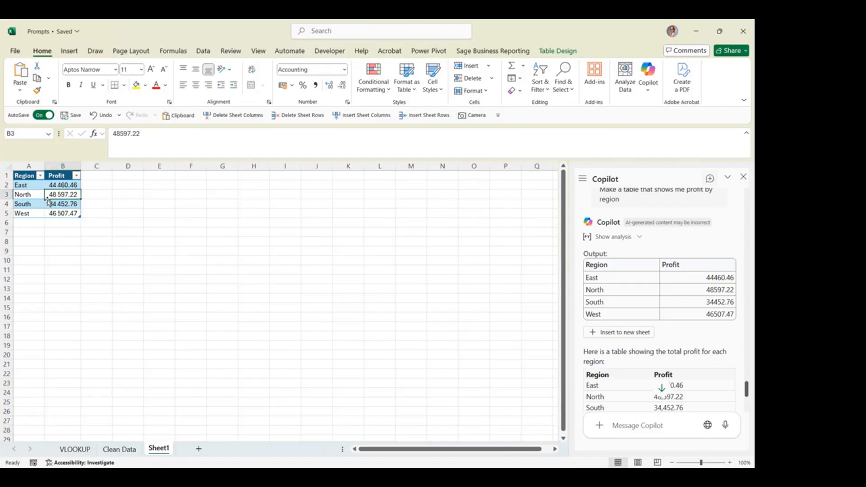
Return to the Clean Data sheet and ask Copilot to "Make a line chart showing total revenue by month"
{"action": "left_click", "coordinate": [121, 449]}
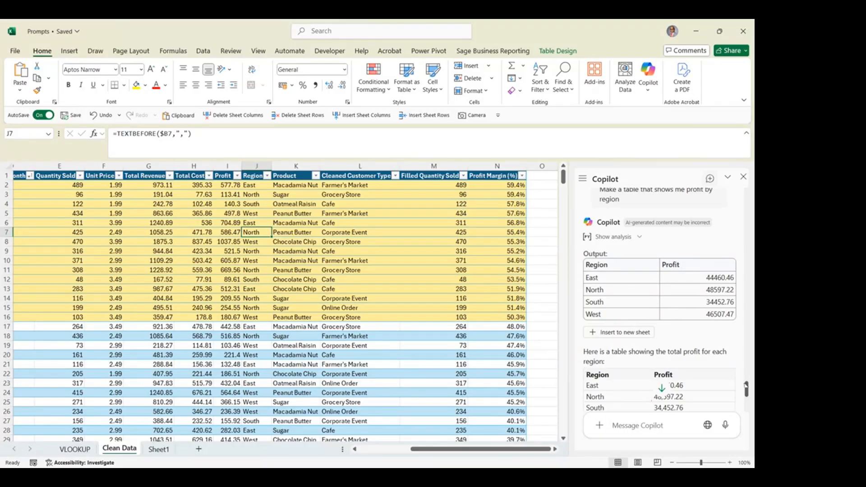
{"action": "left_click", "coordinate": [661, 388]}
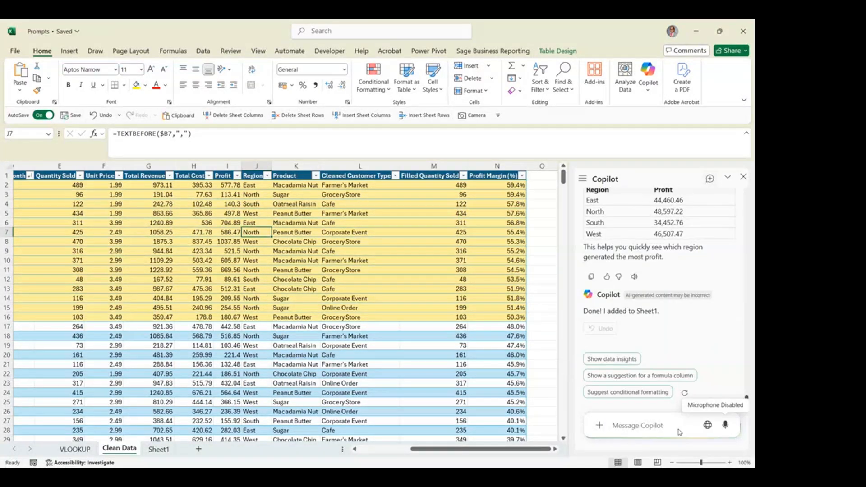
{"action": "type", "text": "Make a line chart showing total revenue by month"}
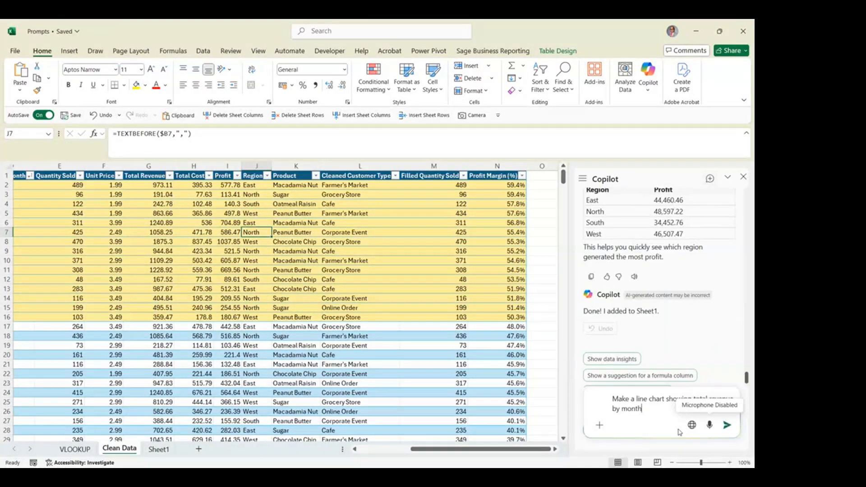
{"action": "left_click", "coordinate": [727, 427]}
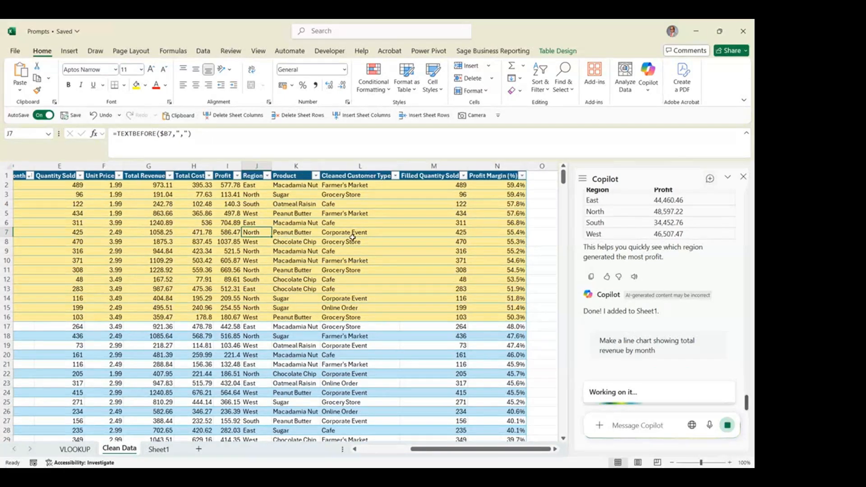
Add Copilot's line chart of total revenue by order month to a new sheet
{"action": "left_click_drag", "start_coordinate": [427, 451], "coordinate": [376, 451]}
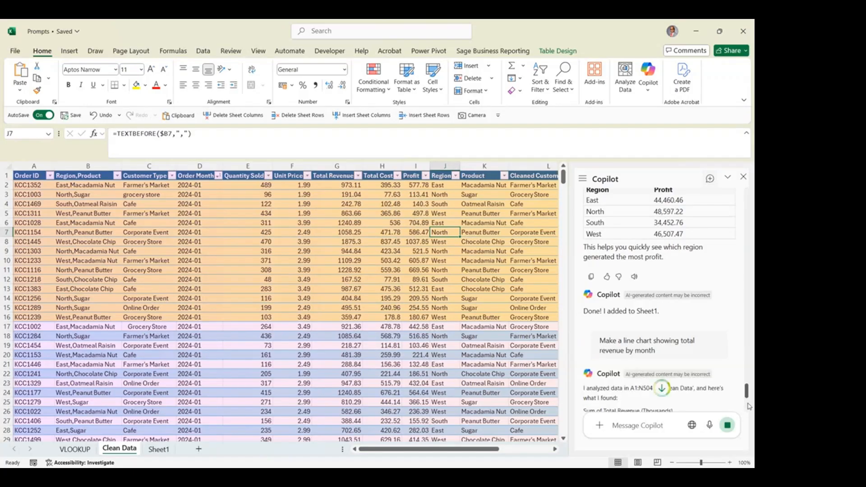
{"action": "left_click_drag", "start_coordinate": [747, 394], "coordinate": [748, 408]}
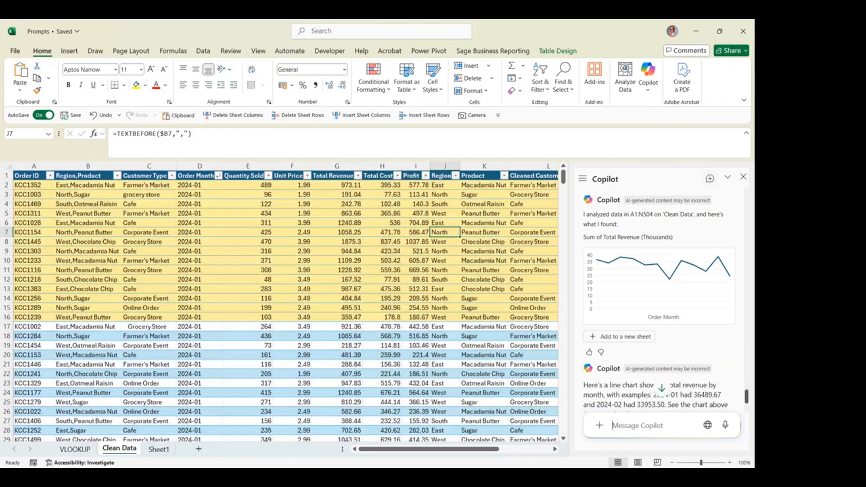
{"action": "left_click_drag", "start_coordinate": [746, 395], "coordinate": [746, 393]}
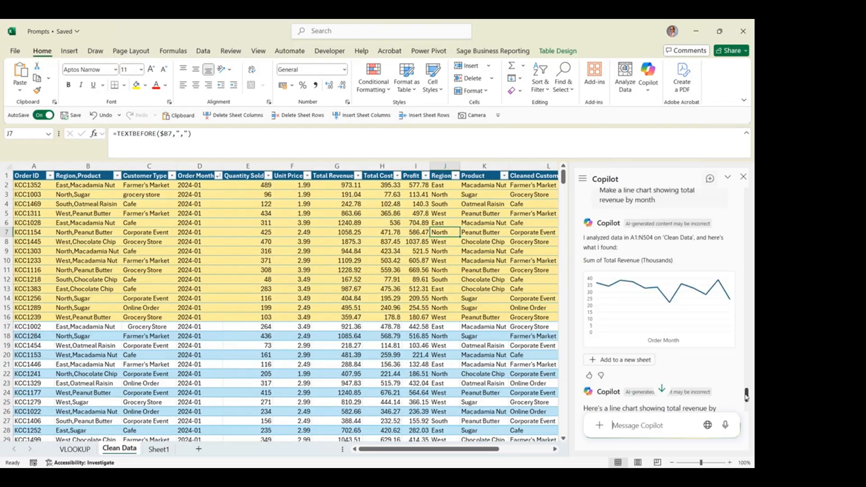
{"action": "left_click", "coordinate": [622, 359]}
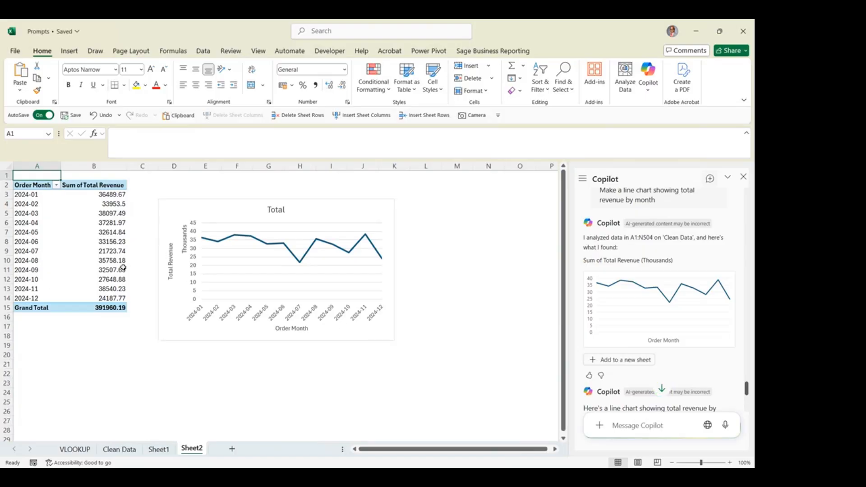
Check the fields behind the monthly revenue PivotTable, close the field list and go back to the Clean Data sheet
{"action": "left_click", "coordinate": [111, 223]}
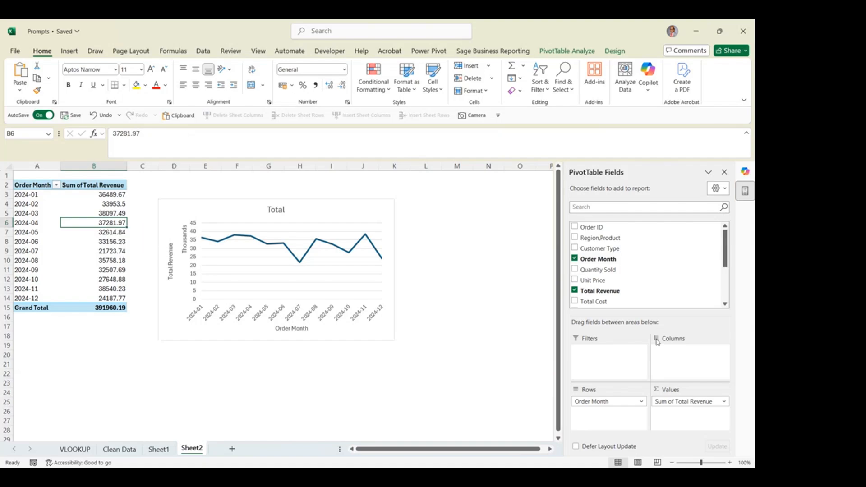
{"action": "left_click", "coordinate": [724, 173]}
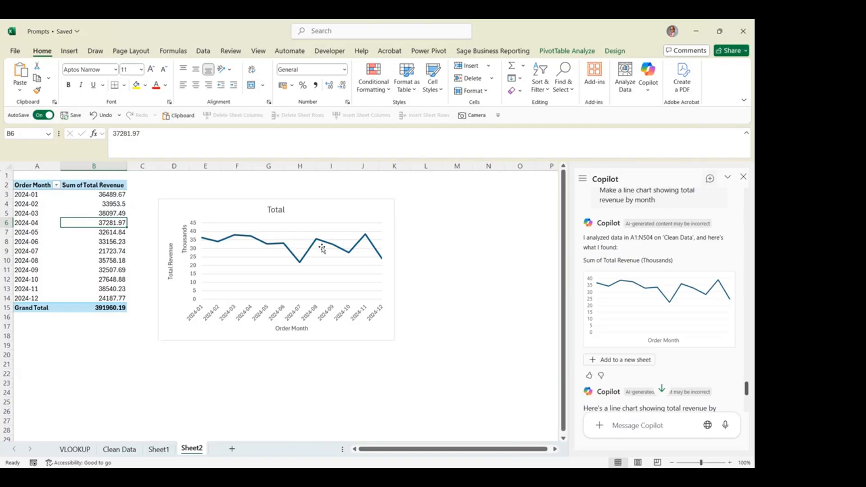
{"action": "left_click", "coordinate": [118, 450]}
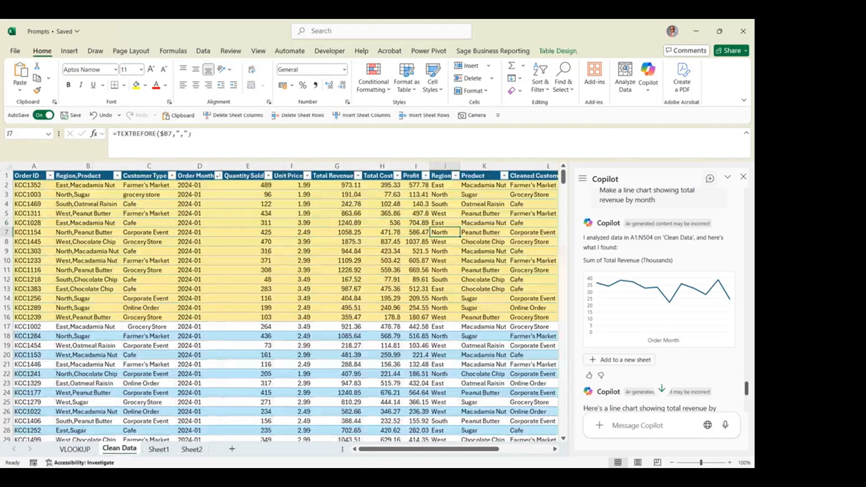